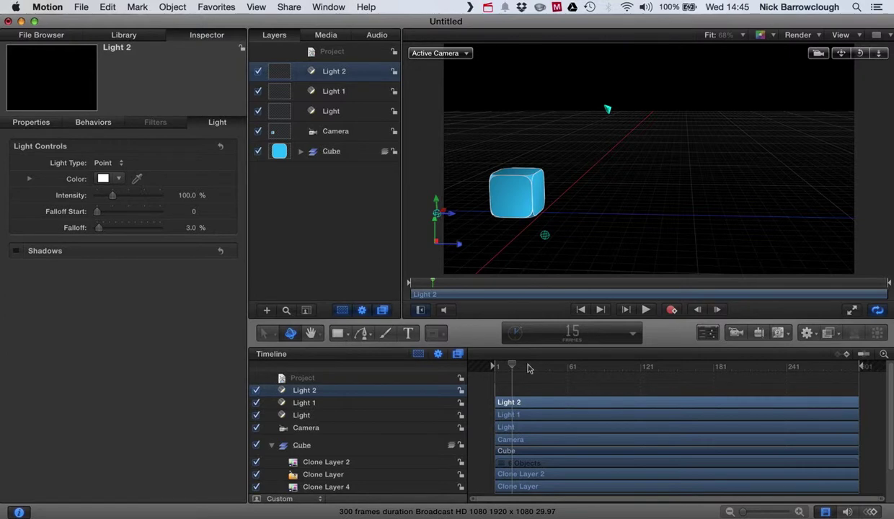
Preview the spinning cube animation, then return the playhead near the start
drag(513, 367, 494, 360)
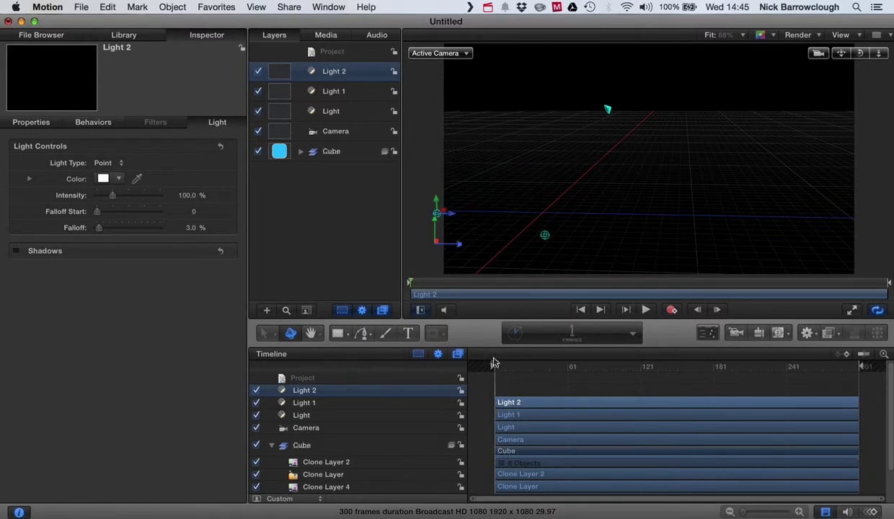
mouse_move(494, 367)
mouse_down()
mouse_move(523, 364)
mouse_move(490, 365)
mouse_up()
click(647, 309)
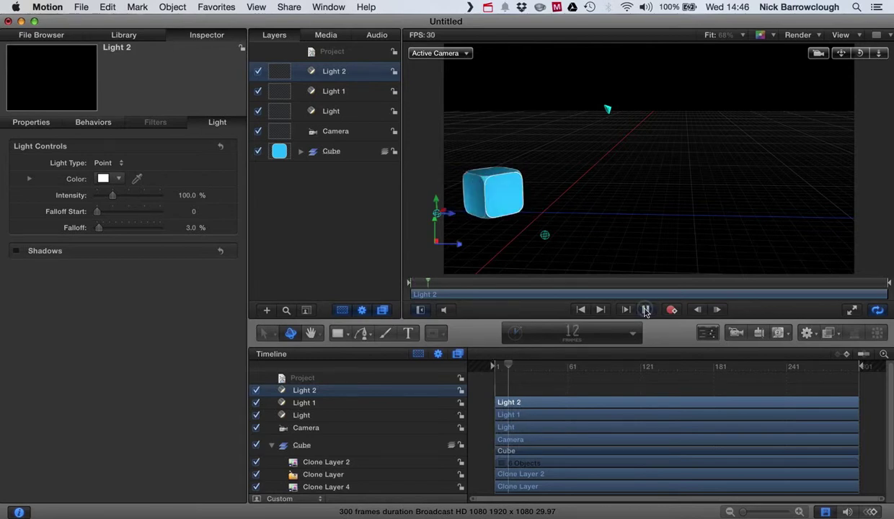
click(645, 310)
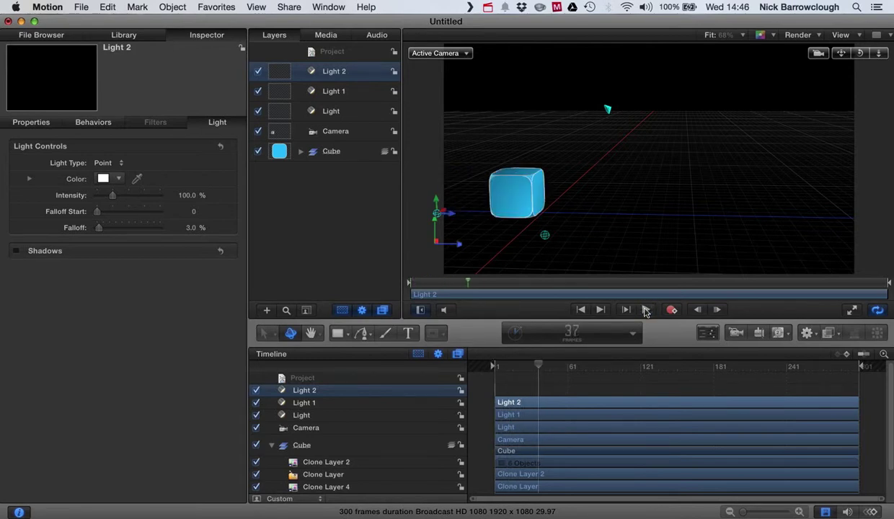
drag(542, 370, 507, 366)
Add a new empty group and name it 'Title Bar'
click(307, 184)
click(268, 311)
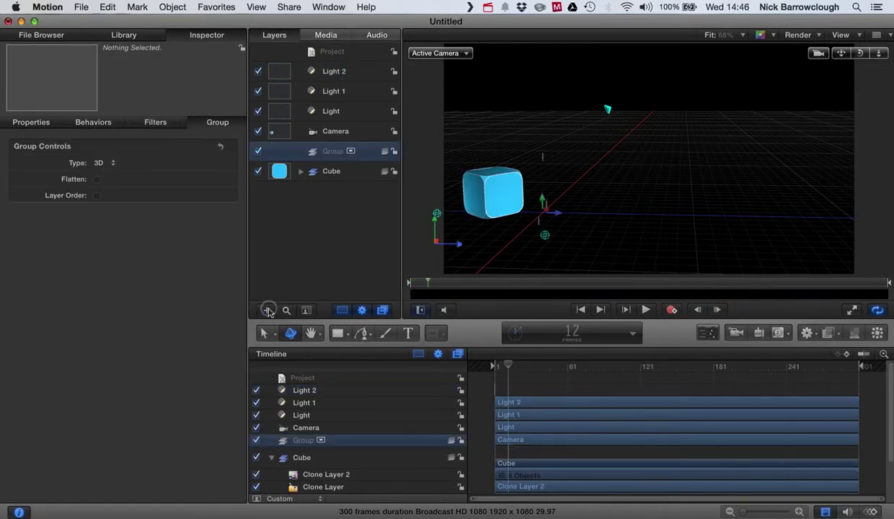
double_click(333, 152)
text(Title)
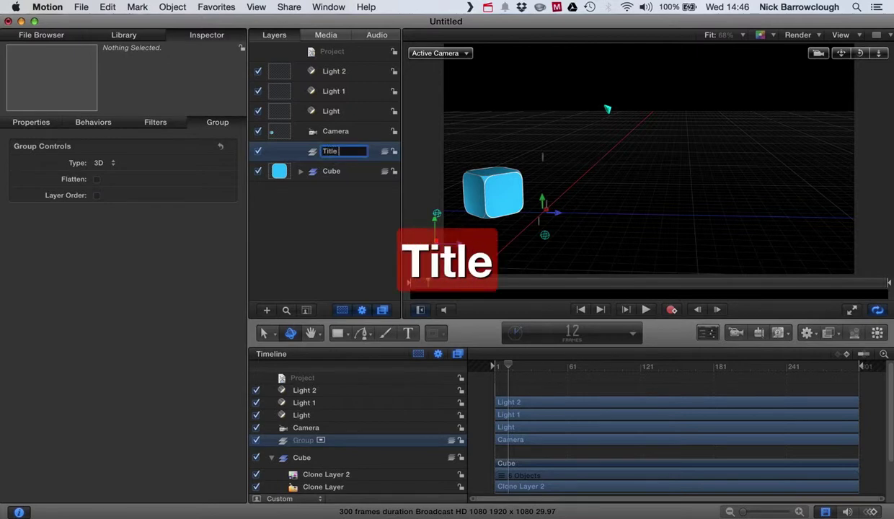
text( Bar)
key(Return)
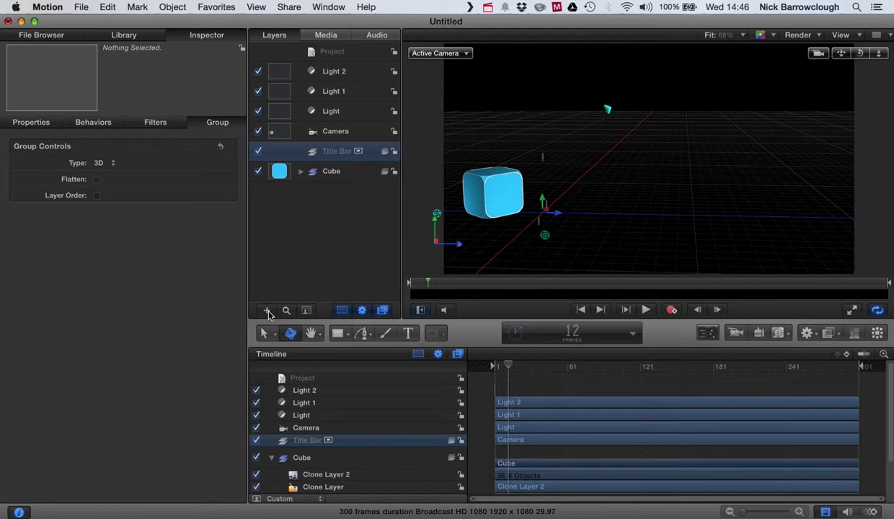
Toggle the Cube group's visibility and inspect the sources of its clone layers
click(313, 210)
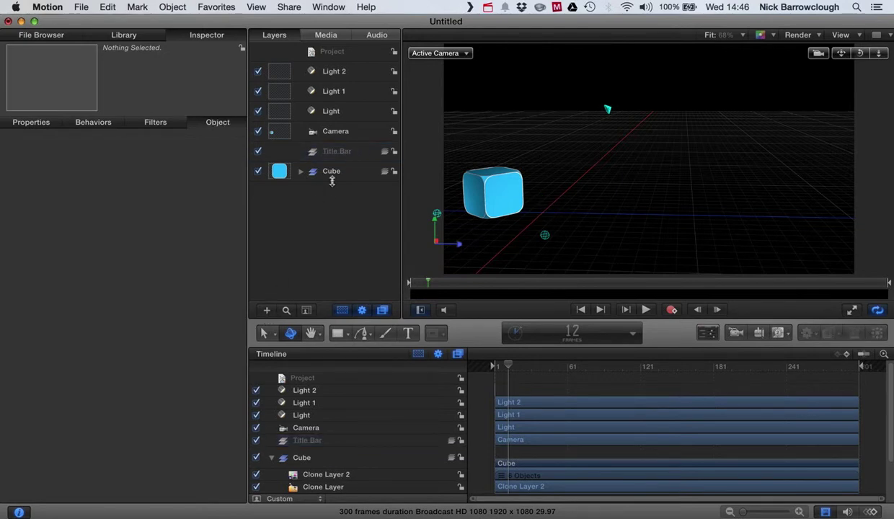
click(331, 173)
click(258, 173)
click(258, 173)
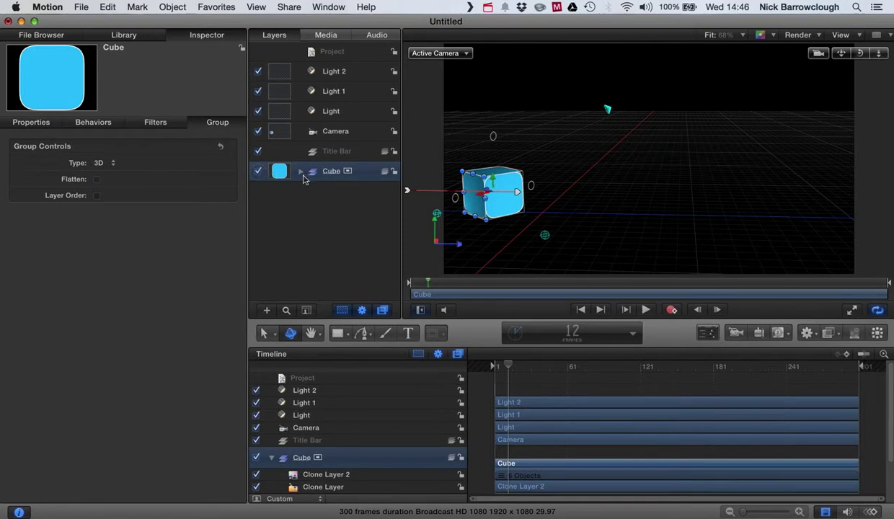
click(300, 172)
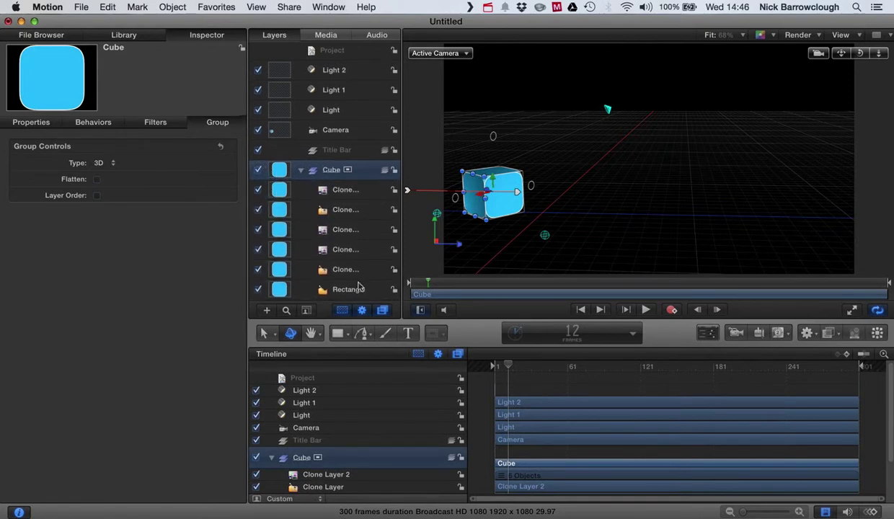
click(349, 195)
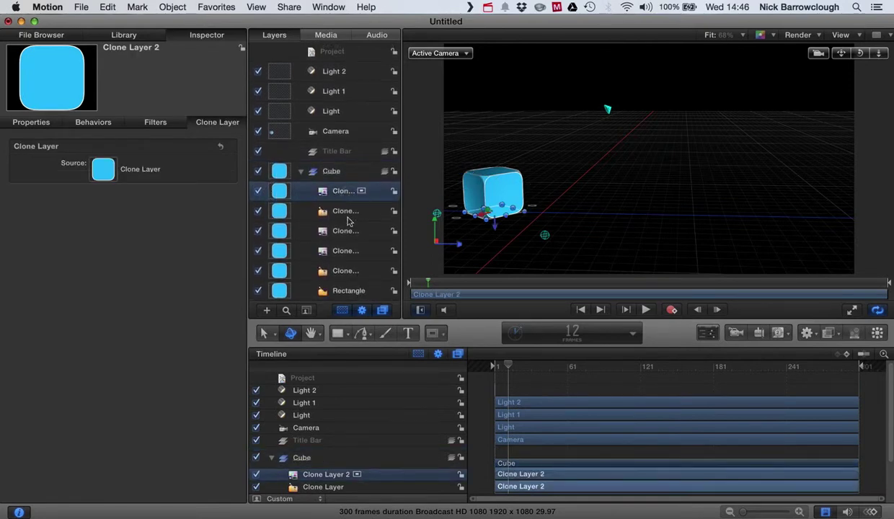
click(340, 210)
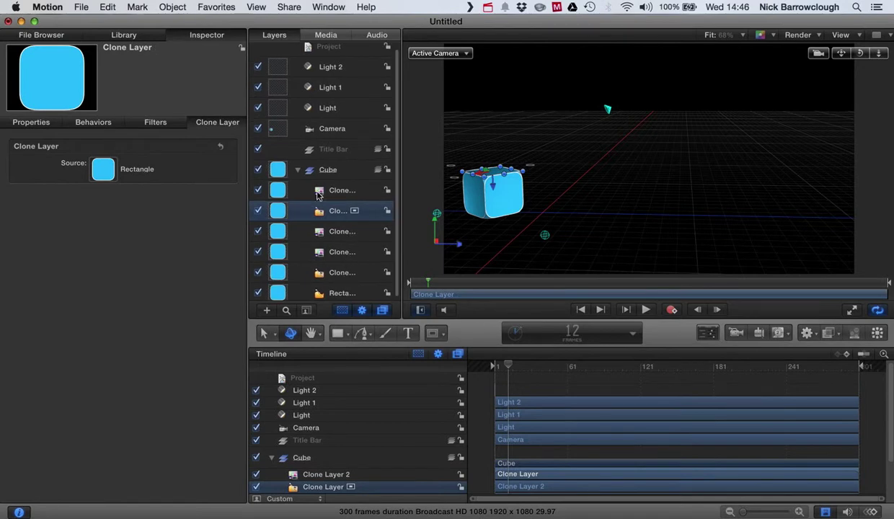
click(299, 172)
Select the Title Bar group and leave the Cube group collapsed
drag(340, 159, 299, 164)
click(297, 176)
click(297, 176)
click(297, 176)
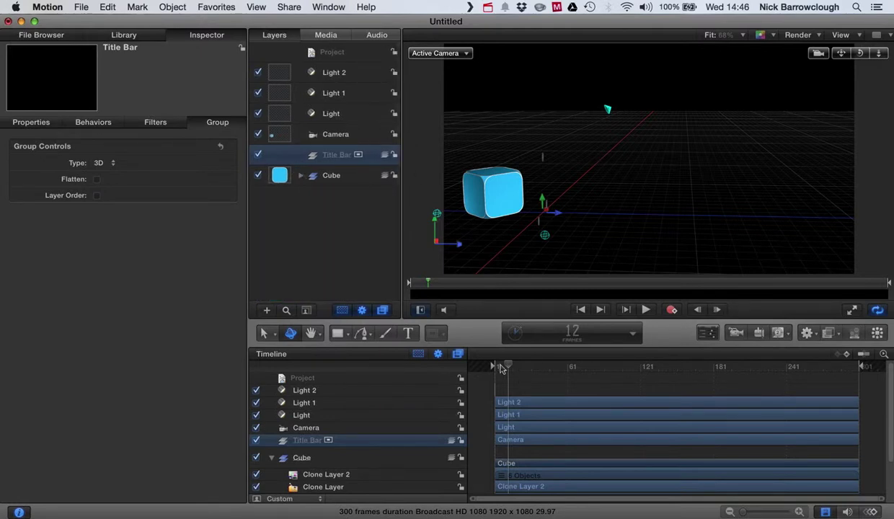
At frame 15, choose the Rectangle drawing tool from the shape modes list
drag(509, 368, 512, 368)
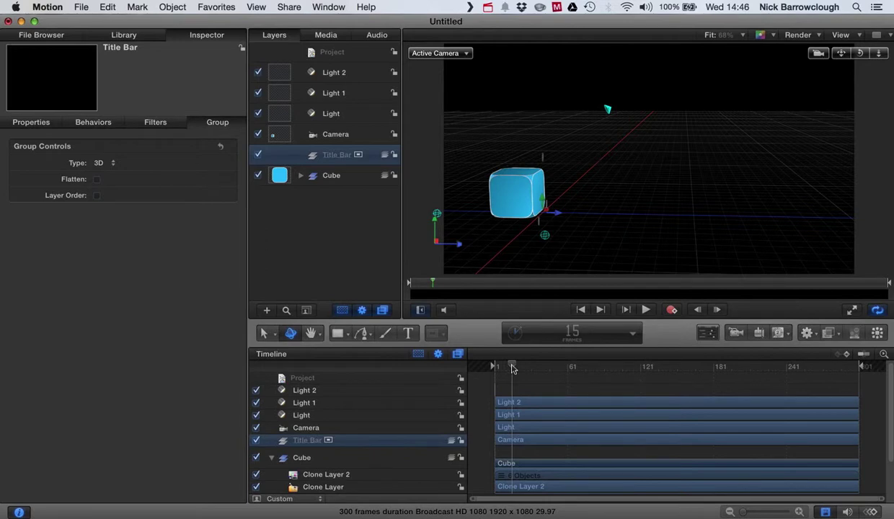
click(341, 334)
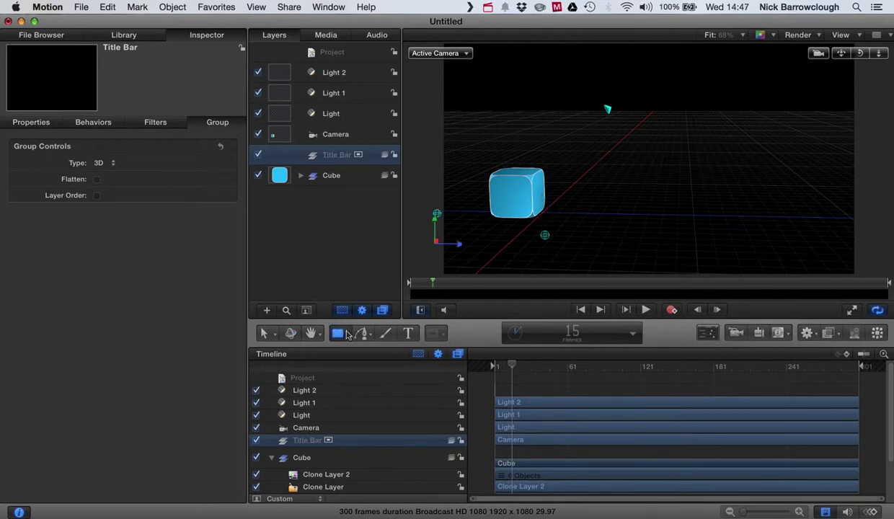
click(349, 339)
click(364, 353)
Switch the canvas to the Left view and pan the cube up-left
mouse_move(434, 228)
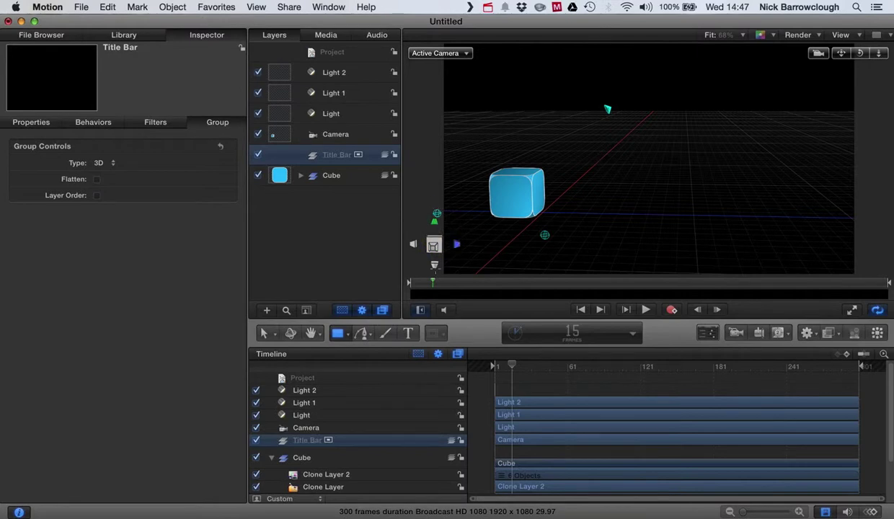
click(433, 263)
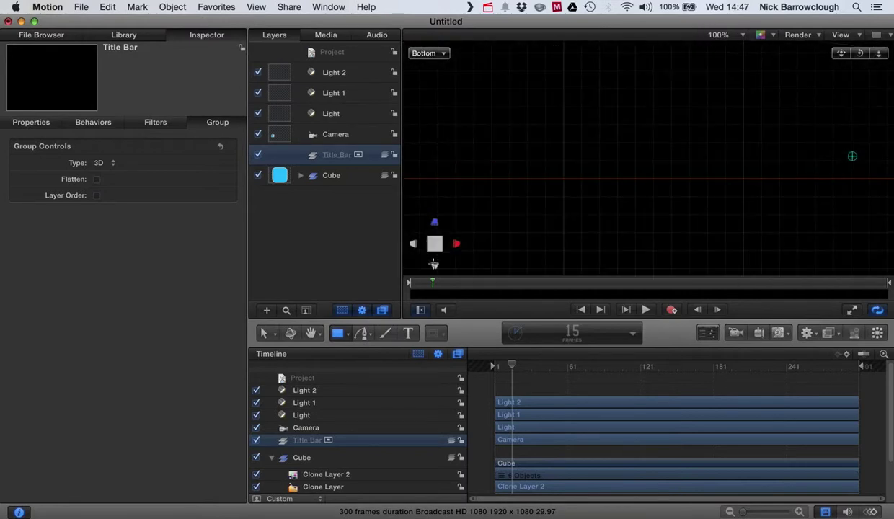
click(413, 246)
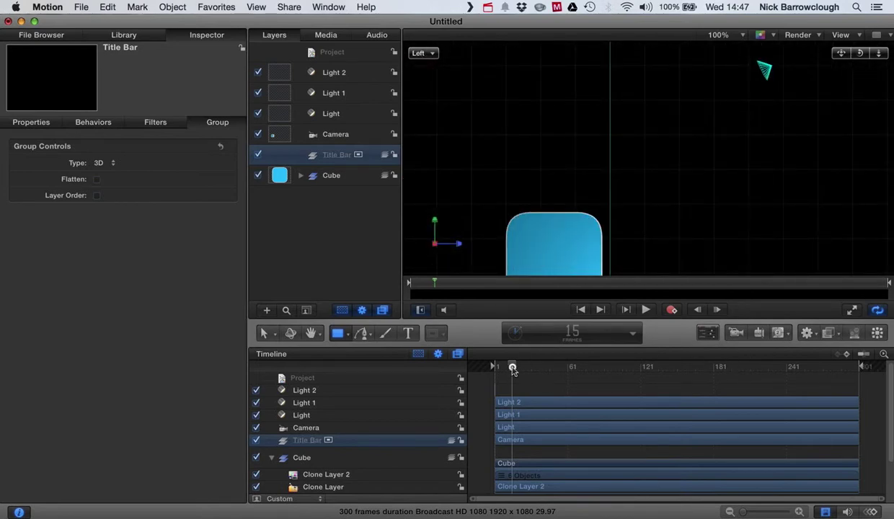
mouse_move(513, 369)
mouse_down()
mouse_move(502, 369)
mouse_move(511, 370)
mouse_up()
mouse_move(841, 53)
mouse_down()
mouse_move(881, 54)
mouse_move(842, 52)
mouse_up()
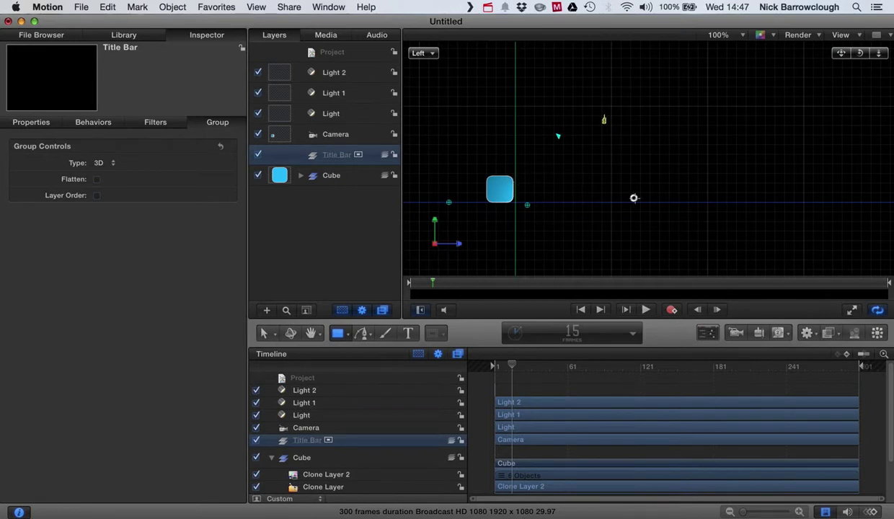
Return to the Active Camera view and undo the stray rectangle
click(711, 186)
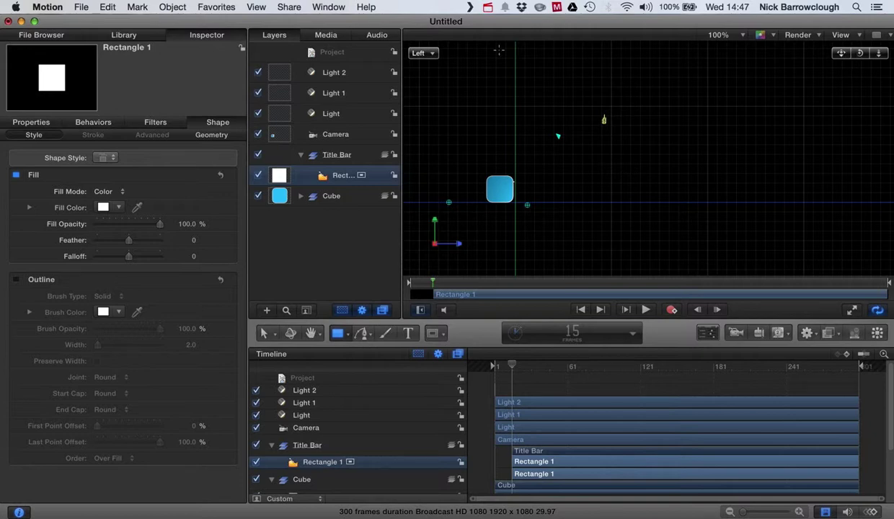
click(438, 53)
click(447, 62)
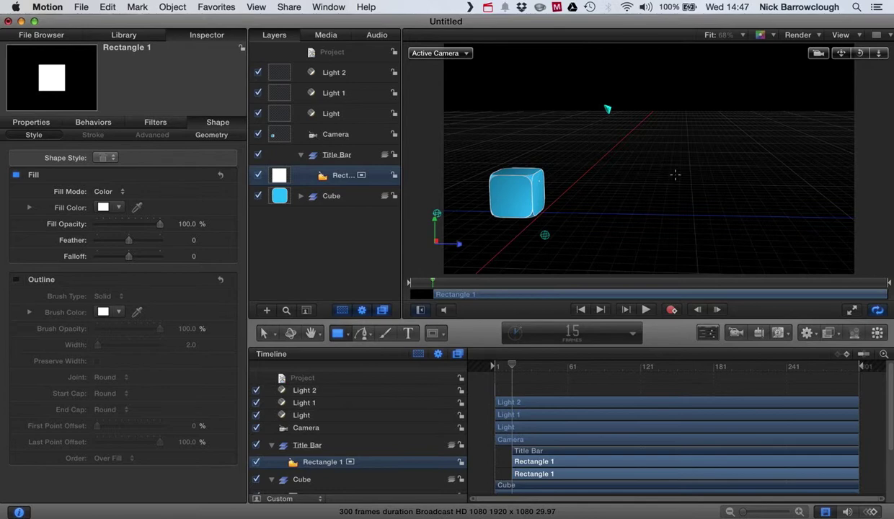
scroll(675, 175, down, 2)
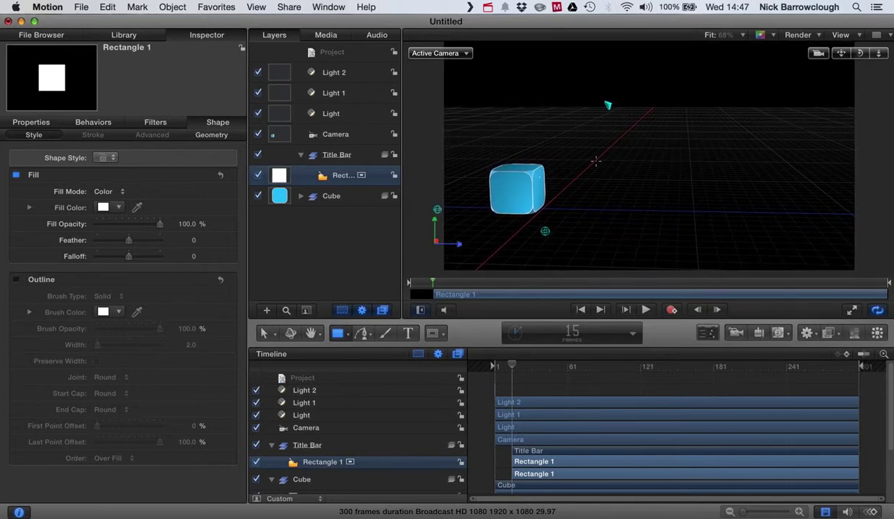
key(super+z)
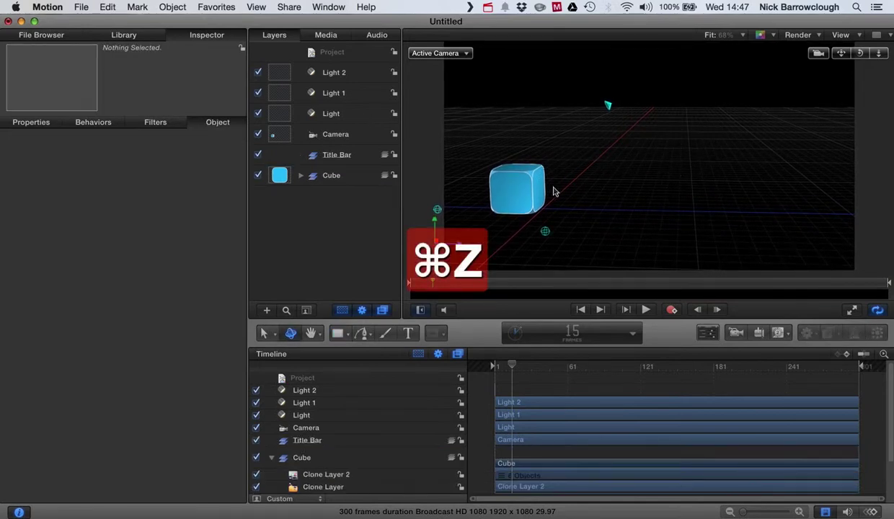
Draw a long rectangle to the right of the cube with the Rectangle tool
click(344, 333)
click(364, 353)
mouse_move(555, 206)
mouse_down()
mouse_move(609, 165)
mouse_move(843, 170)
mouse_up()
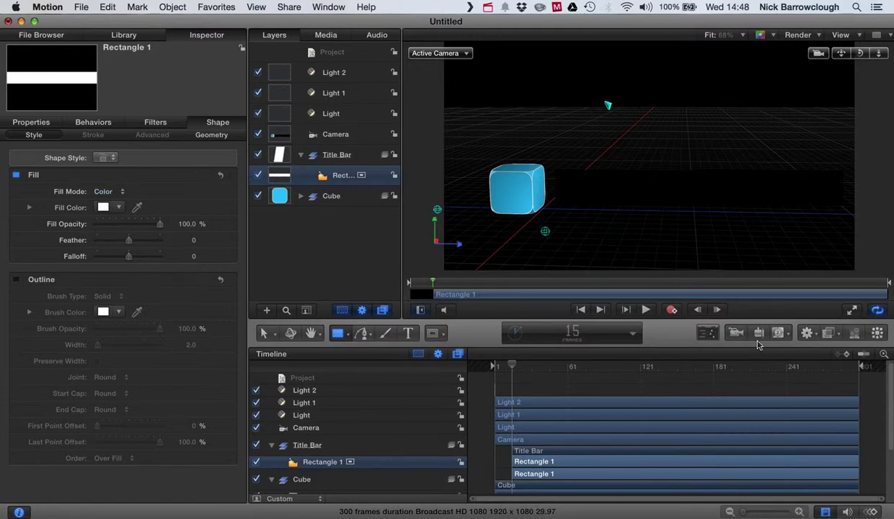
Add a new light, nudge its position, and make it an ambient light
click(759, 334)
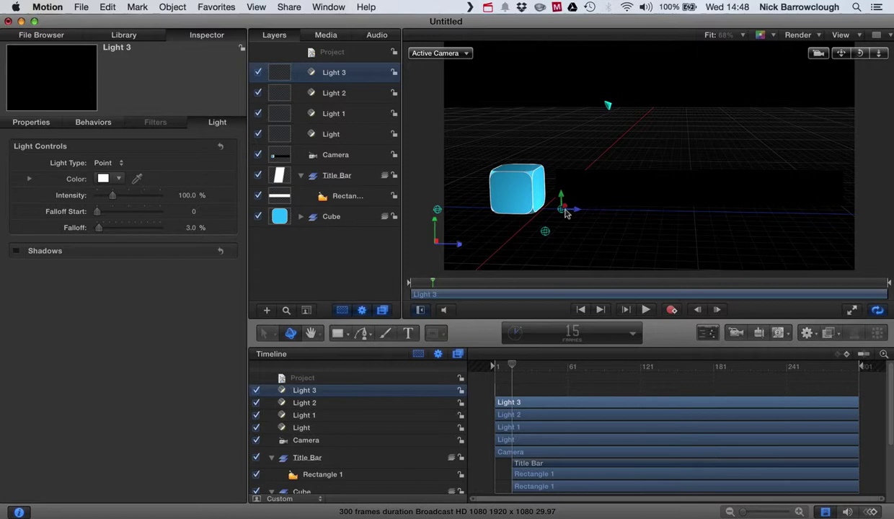
drag(564, 209, 569, 275)
click(114, 163)
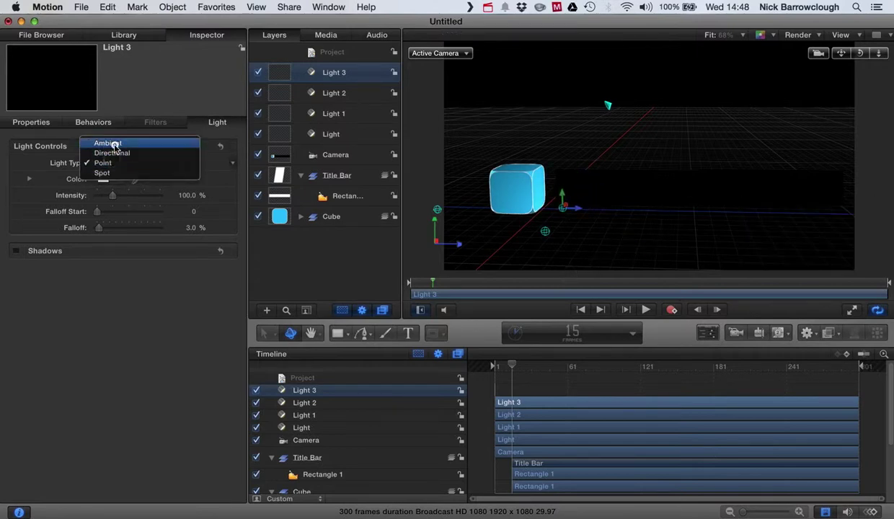
click(114, 144)
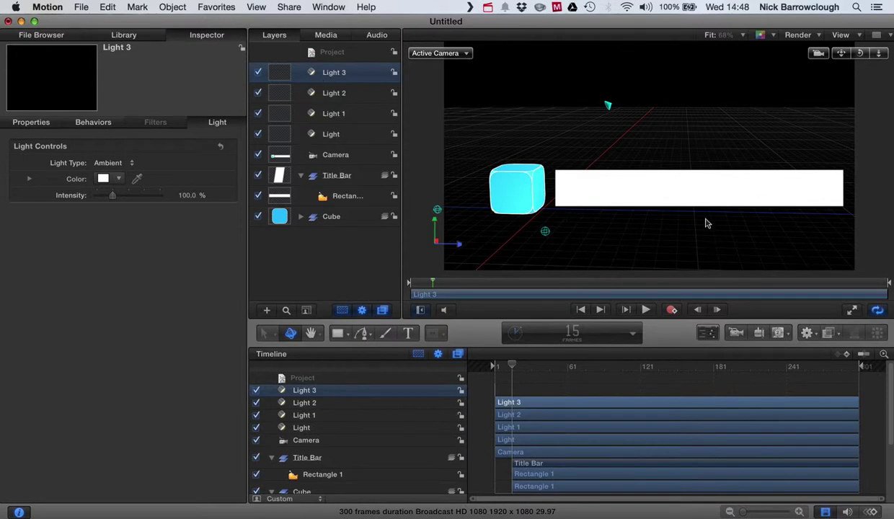
Reposition the white rectangle in depth and height, checking it from the Left view
click(682, 191)
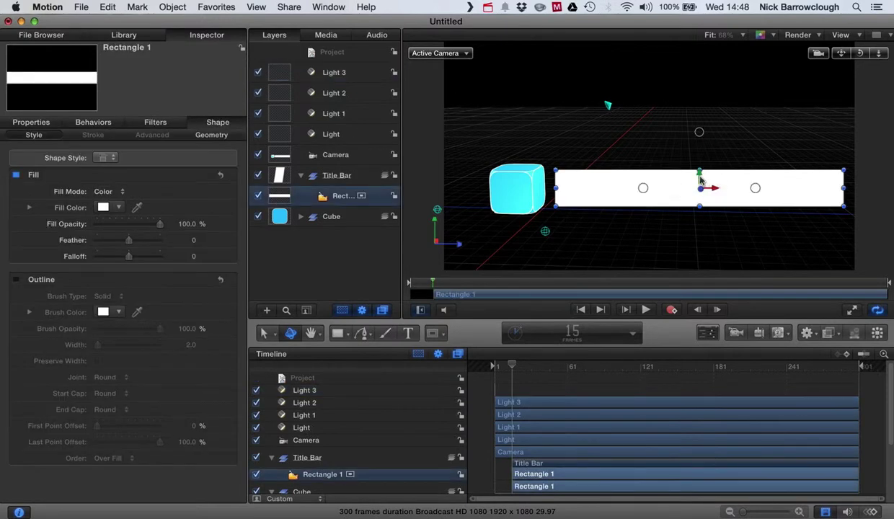
drag(703, 189, 693, 140)
click(733, 107)
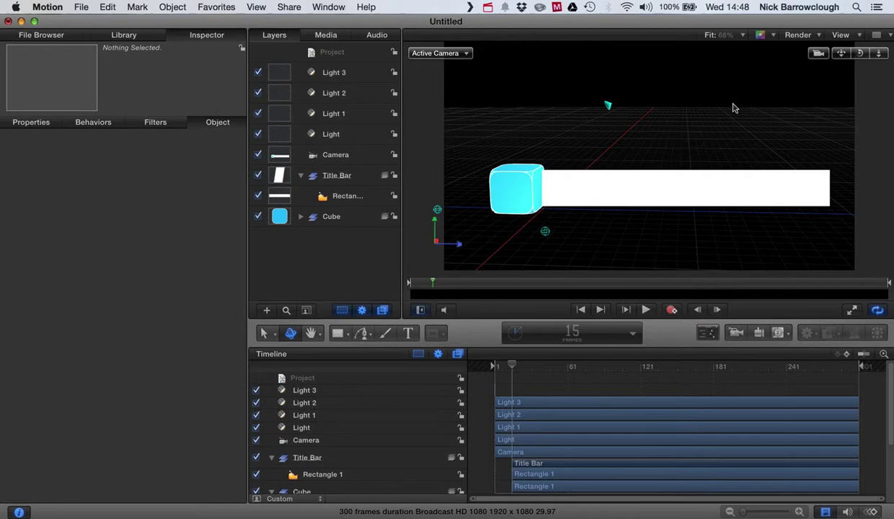
click(727, 193)
mouse_move(433, 248)
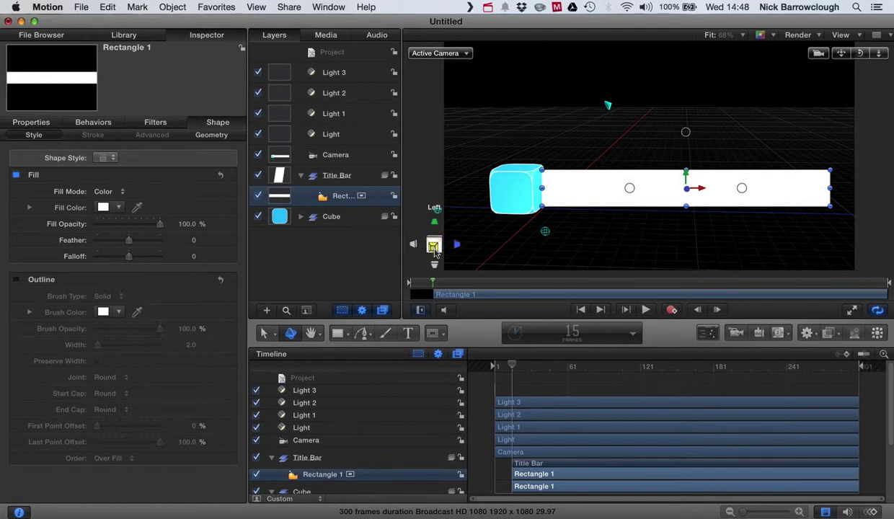
click(433, 248)
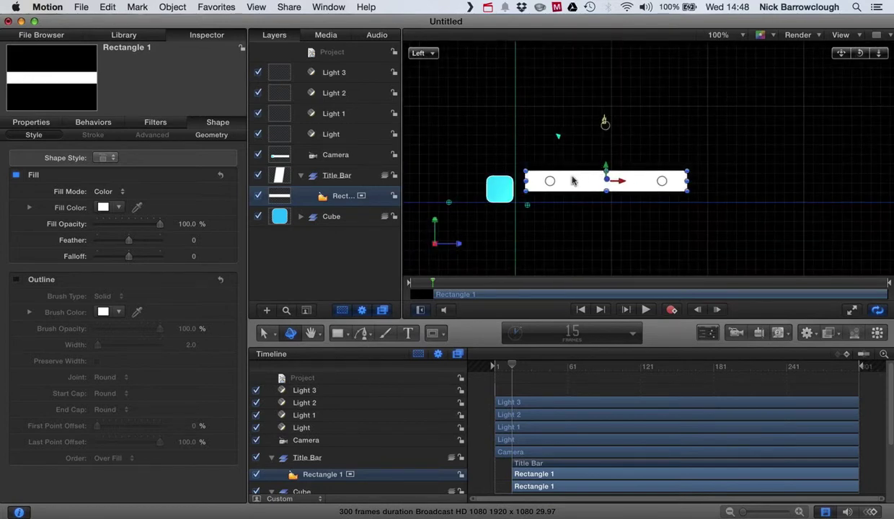
drag(573, 181, 606, 190)
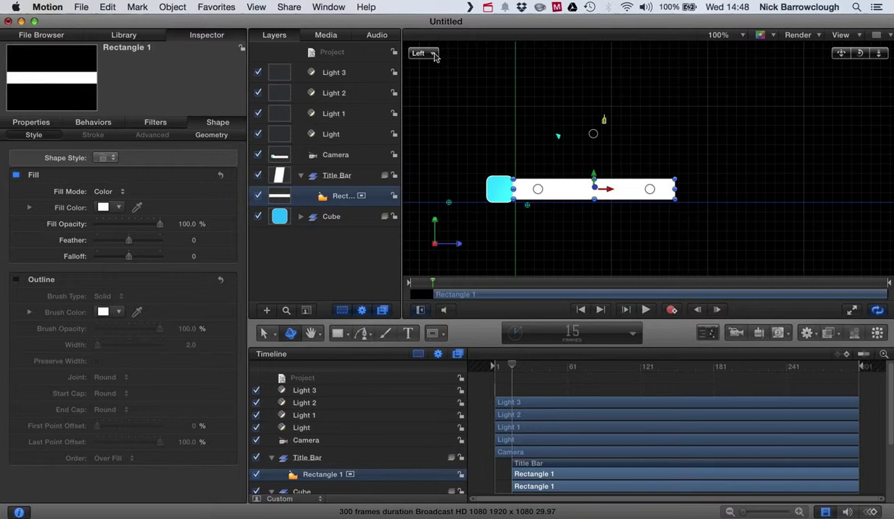
Switch the canvas to Active Camera, then to the Front view
click(435, 55)
click(449, 60)
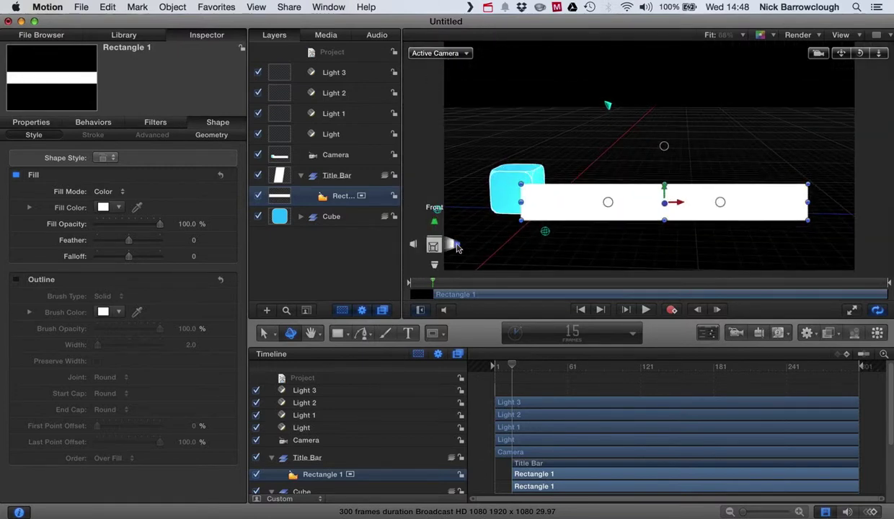
click(457, 245)
click(457, 246)
click(457, 247)
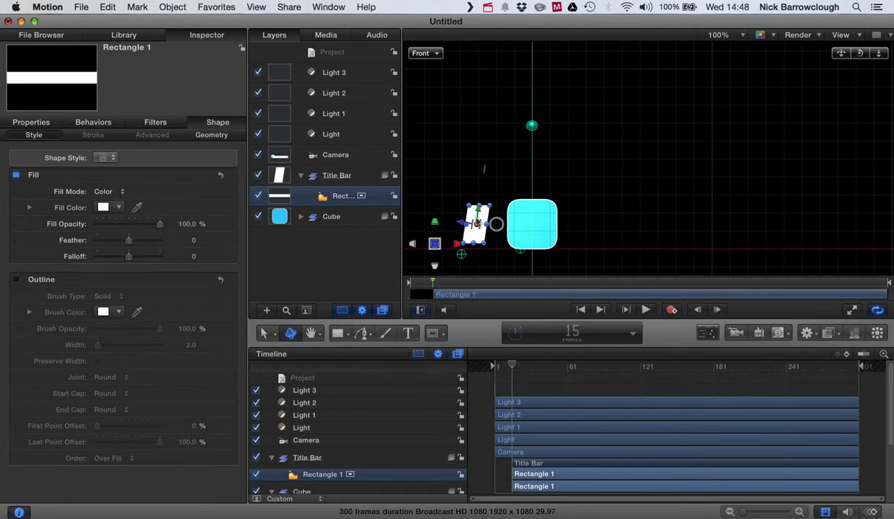
Move the rectangle nearer the cube and reset its X, Y and Z rotation to 0
drag(477, 230, 892, 240)
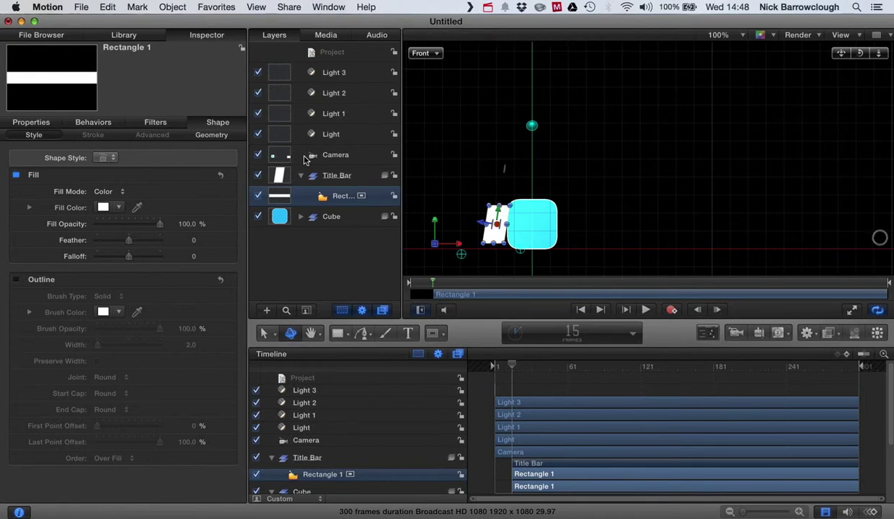
click(210, 135)
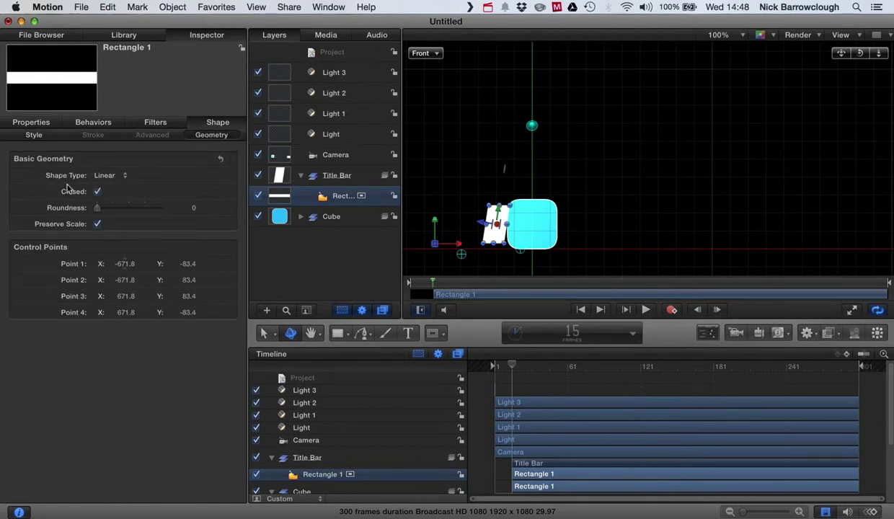
click(34, 135)
click(35, 122)
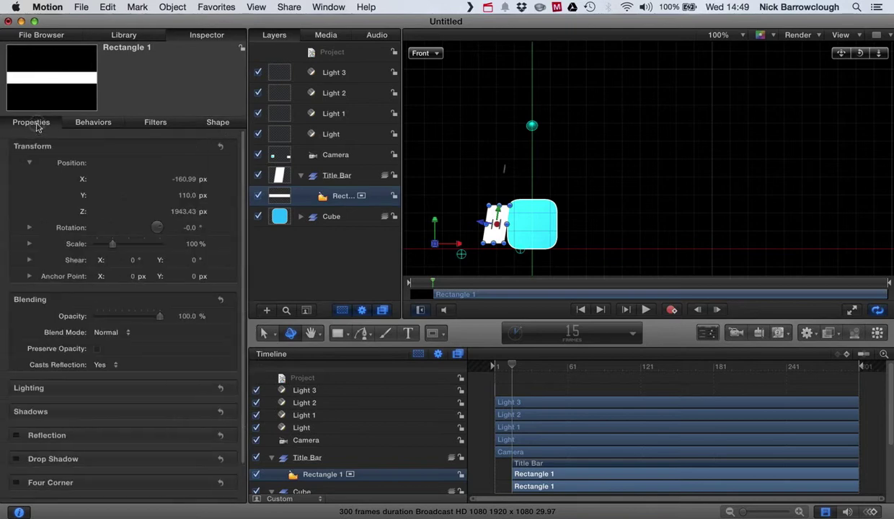
click(30, 228)
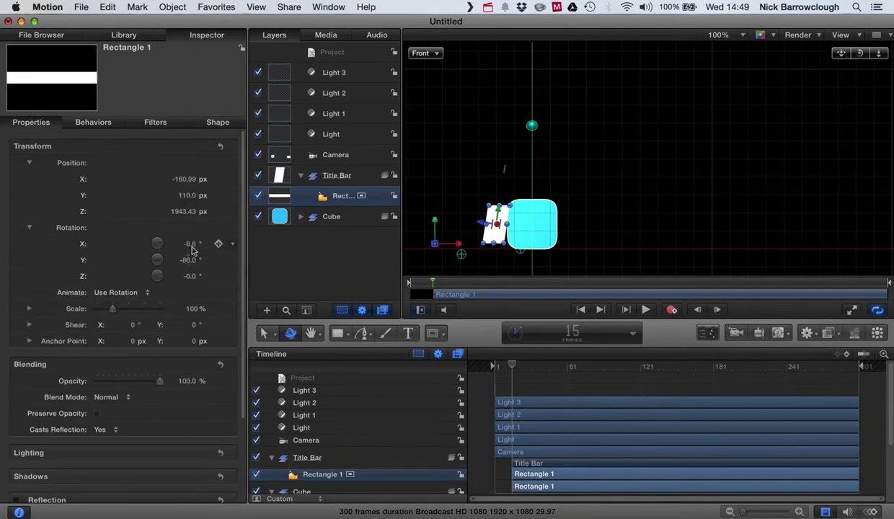
click(191, 245)
text(0)
click(188, 260)
text(0)
click(187, 276)
text(0)
key(Return)
In Active Camera view, set Rotation Y to 90° and place the bar's end against the cube
click(433, 53)
click(452, 63)
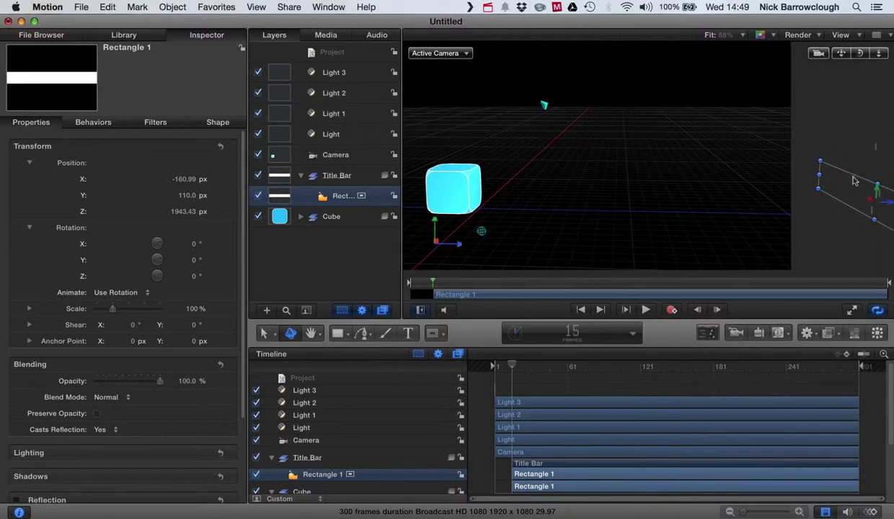
drag(888, 206, 514, 200)
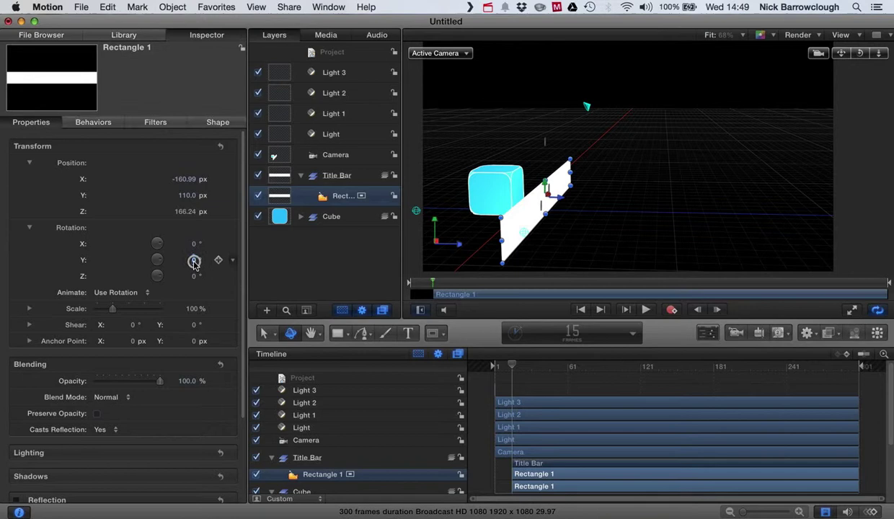
click(193, 259)
text(90)
key(Return)
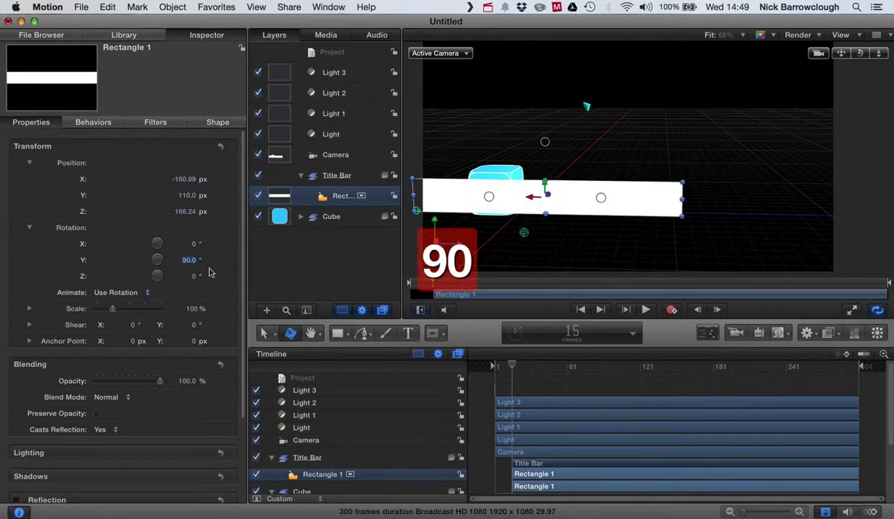
drag(530, 200, 675, 169)
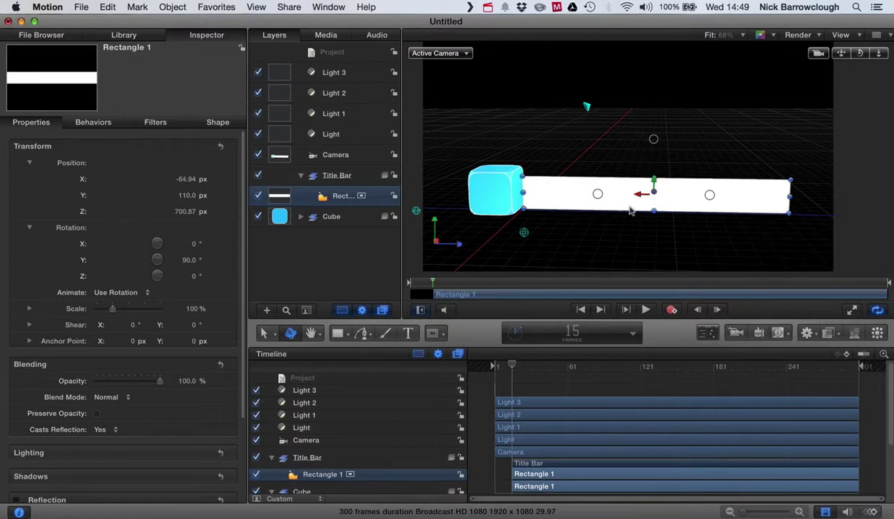
mouse_move(639, 199)
mouse_down()
mouse_move(628, 194)
mouse_move(634, 196)
mouse_up()
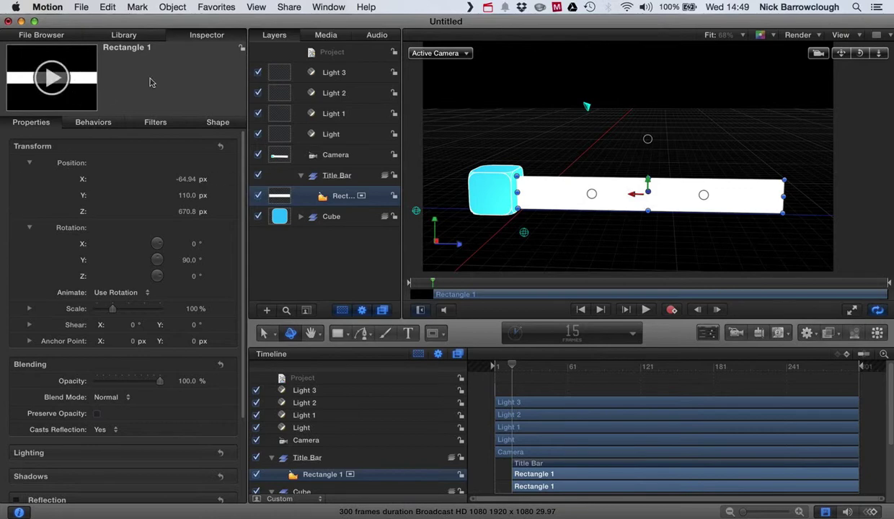
Sample the cube's cyan as the bar's fill colour and enable its outline
click(220, 123)
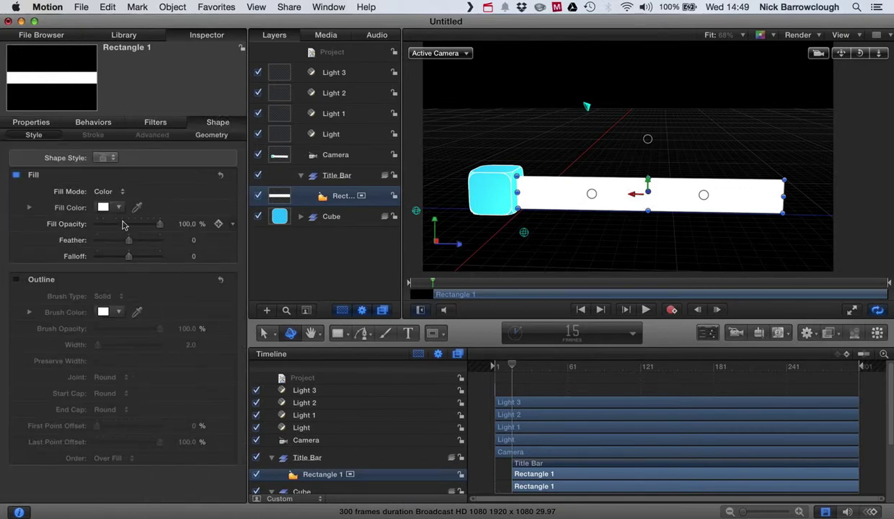
click(140, 208)
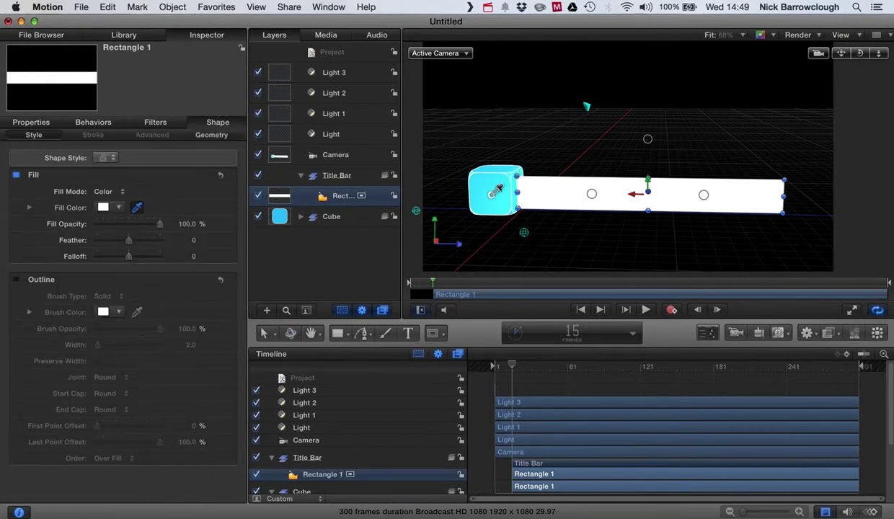
click(479, 193)
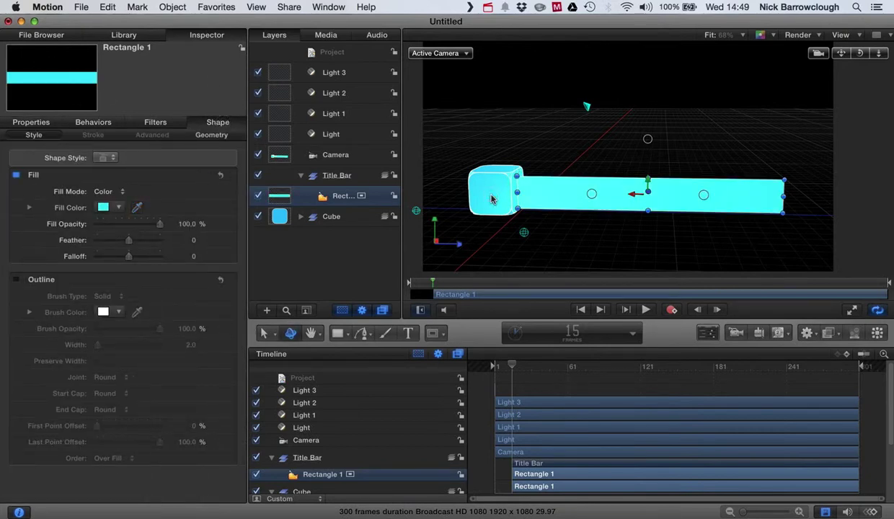
click(16, 280)
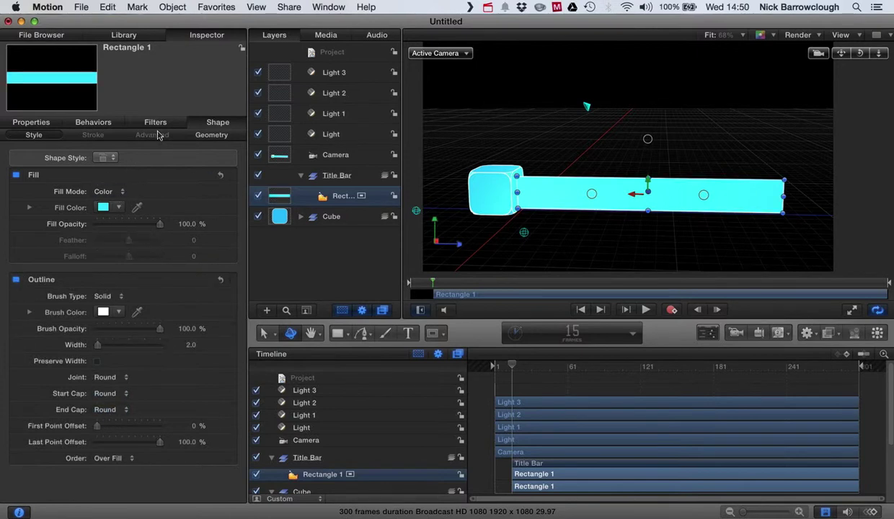
Raise Roundness to 16 and stretch the bar to 114% width toward the right
click(212, 135)
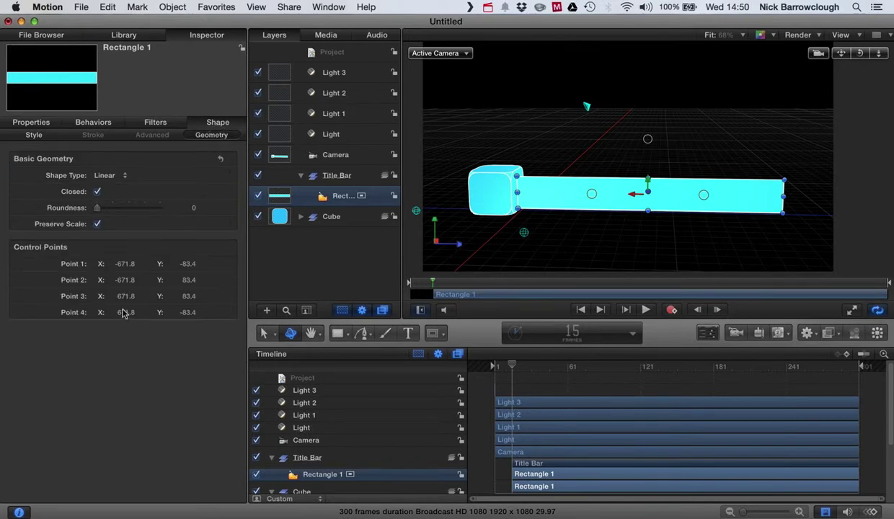
drag(97, 208, 113, 209)
click(678, 151)
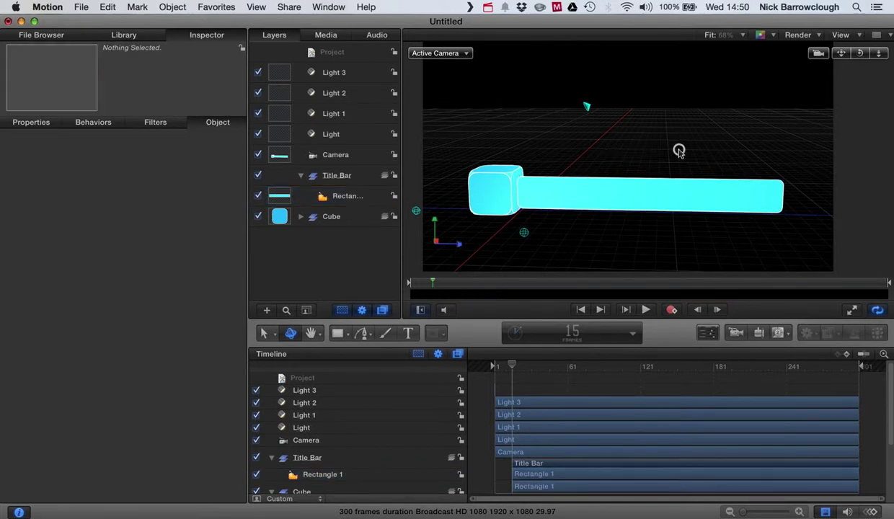
click(672, 186)
drag(784, 197, 803, 196)
click(859, 168)
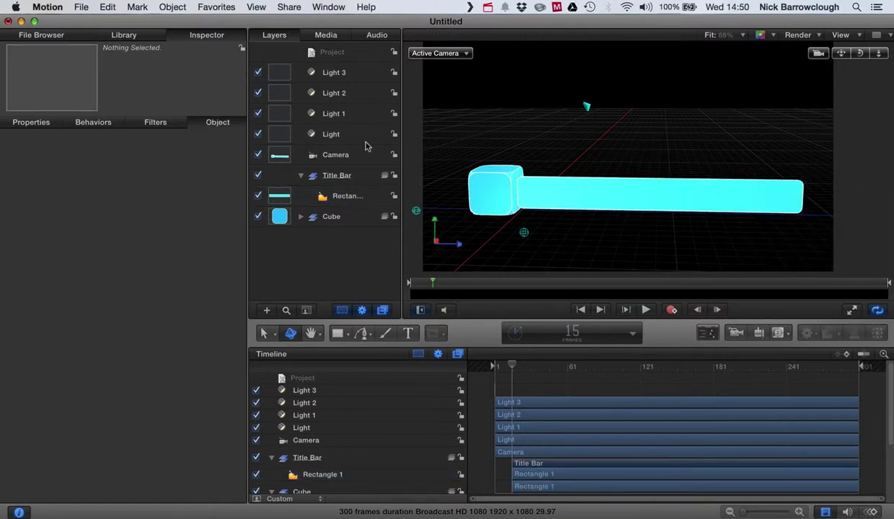
Make Light 3 a Spot light, raise it beside the bar's right end, and angle it -37° on Y
click(328, 72)
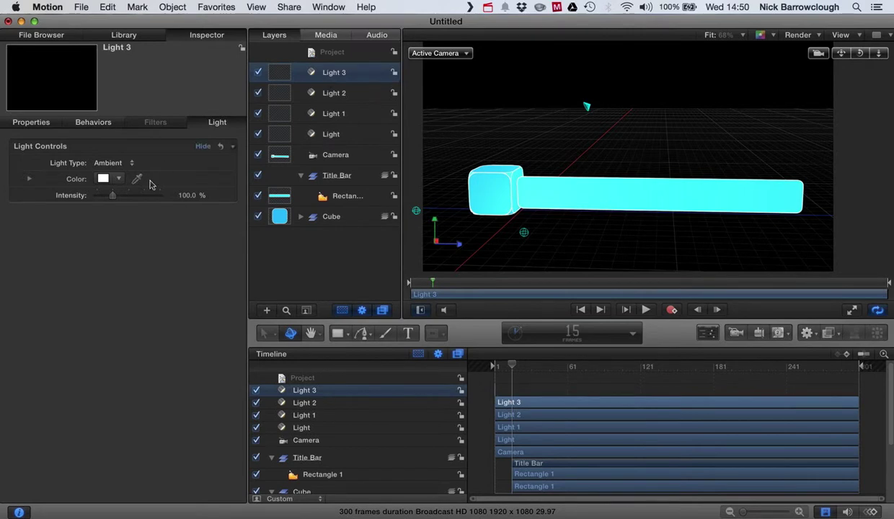
click(117, 164)
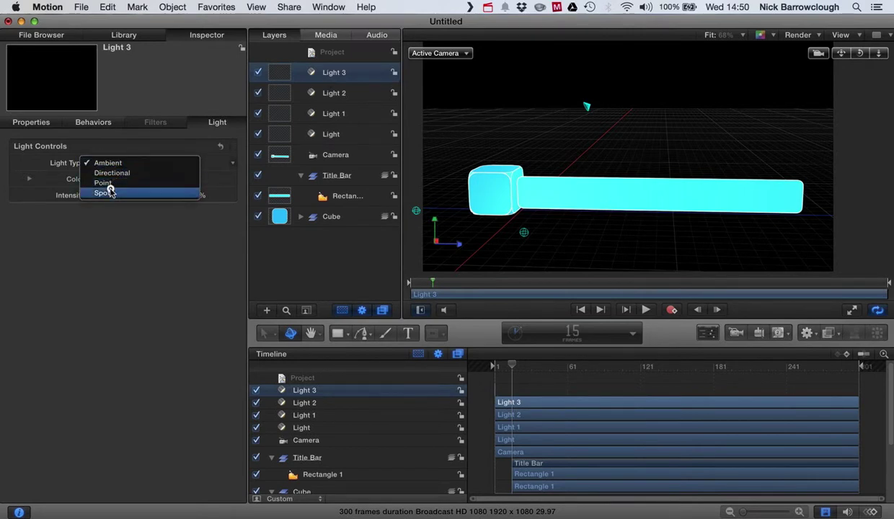
click(103, 193)
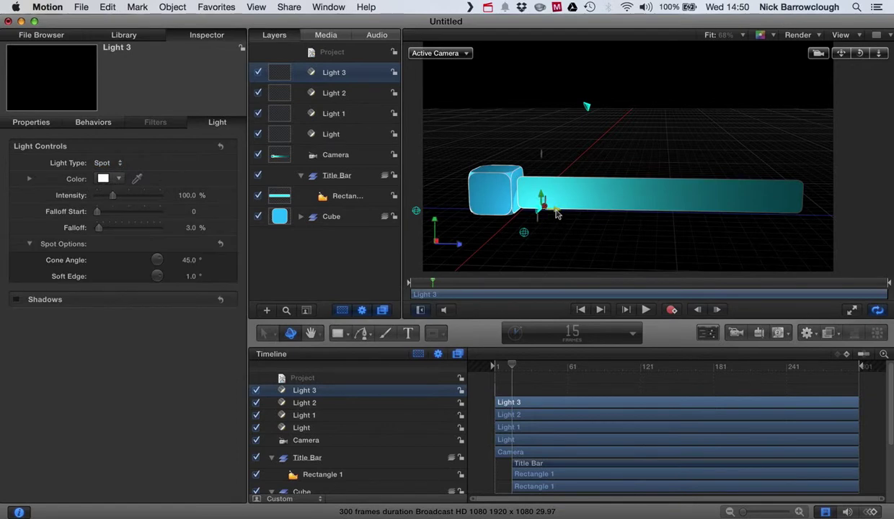
drag(556, 215, 802, 279)
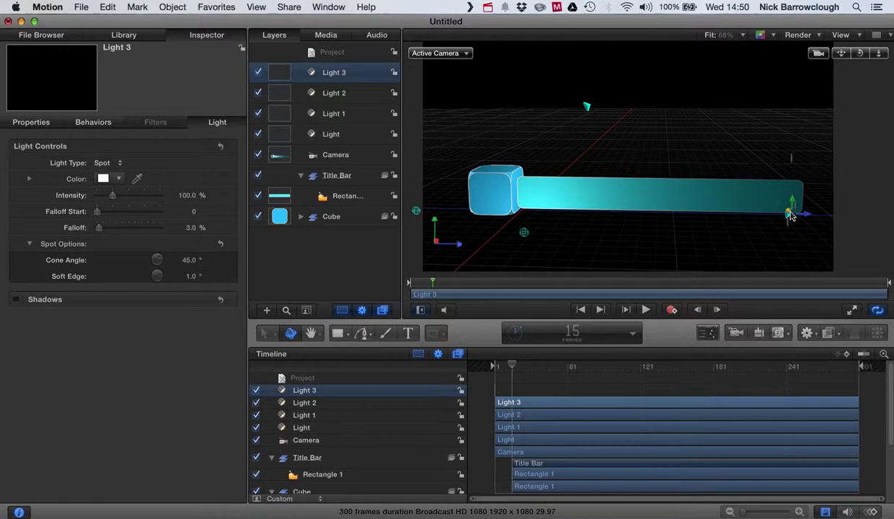
drag(791, 216, 754, 7)
drag(794, 223, 824, 167)
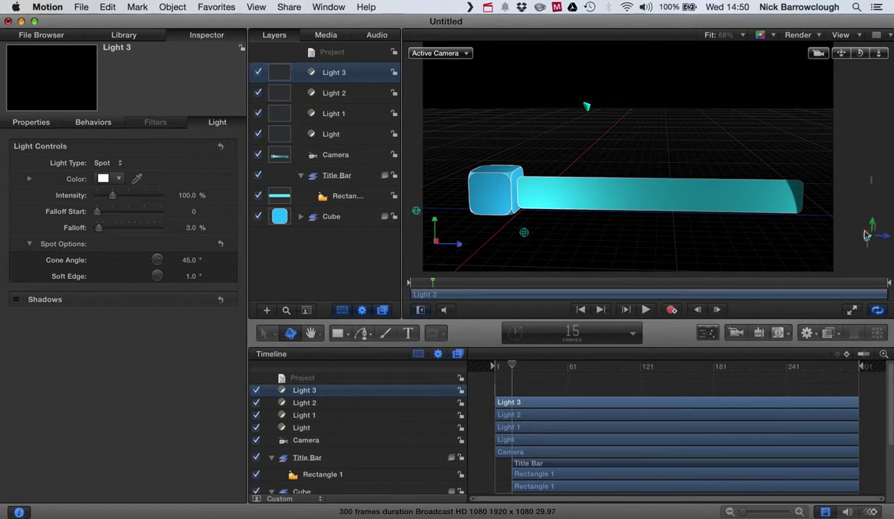
drag(867, 236, 859, 248)
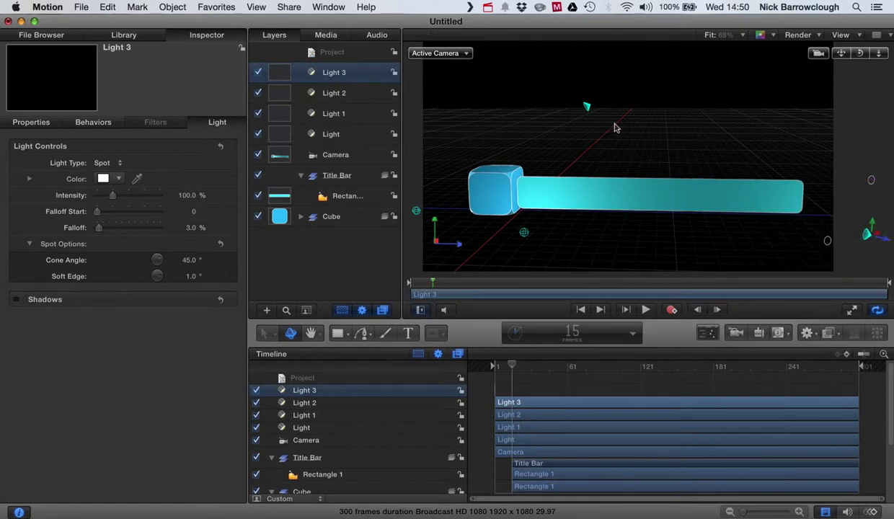
click(531, 121)
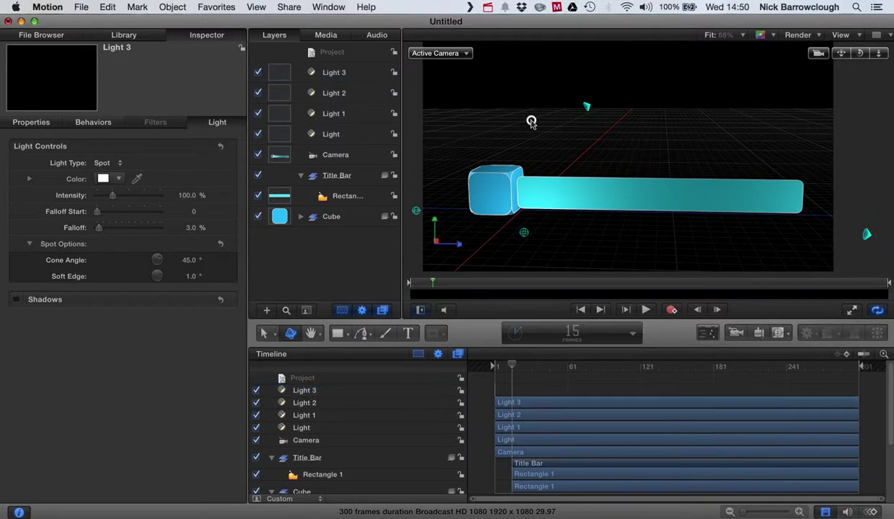
Resample the bar's fill colour as the cube's darker blue
click(593, 196)
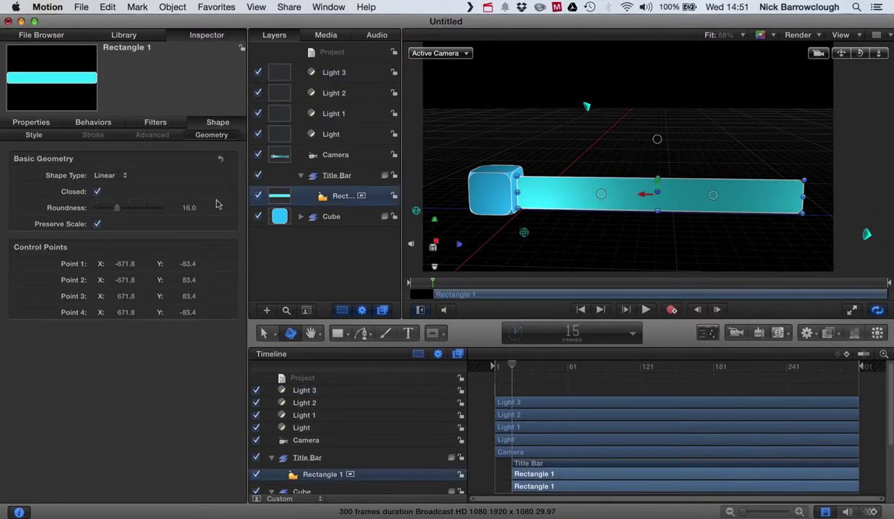
click(33, 124)
click(224, 124)
click(36, 136)
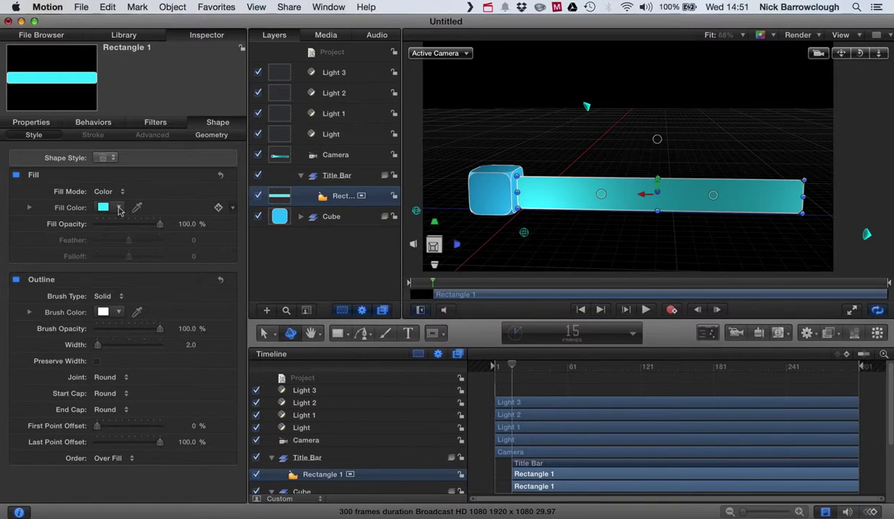
click(138, 208)
click(483, 203)
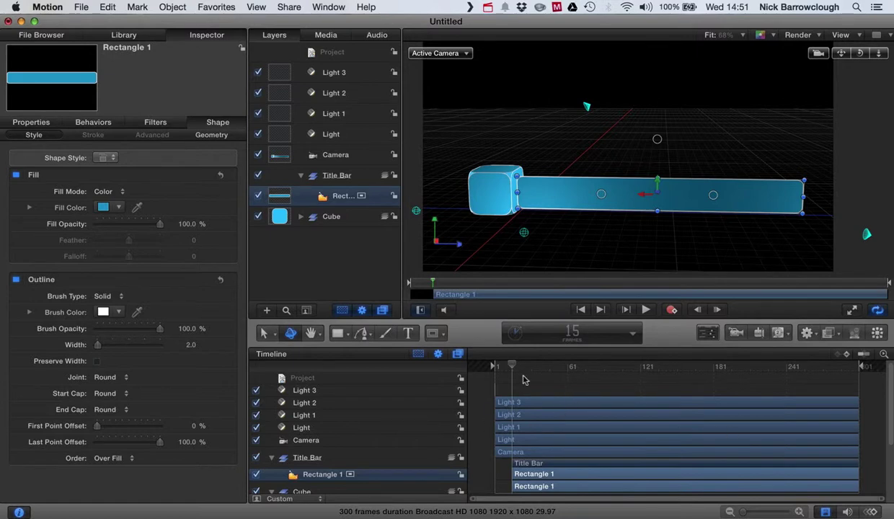
Shift the Title Bar group earlier so its clip spans frames 0 to 285
drag(514, 372, 495, 366)
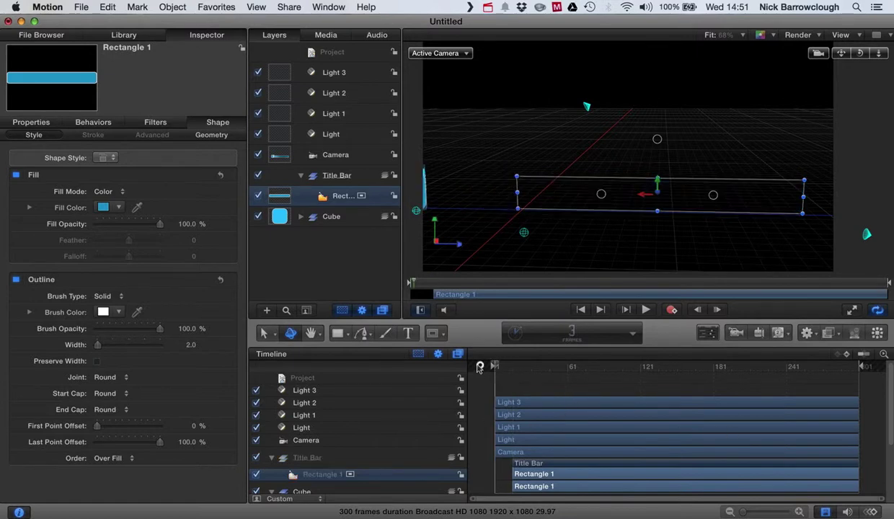
click(645, 309)
click(645, 309)
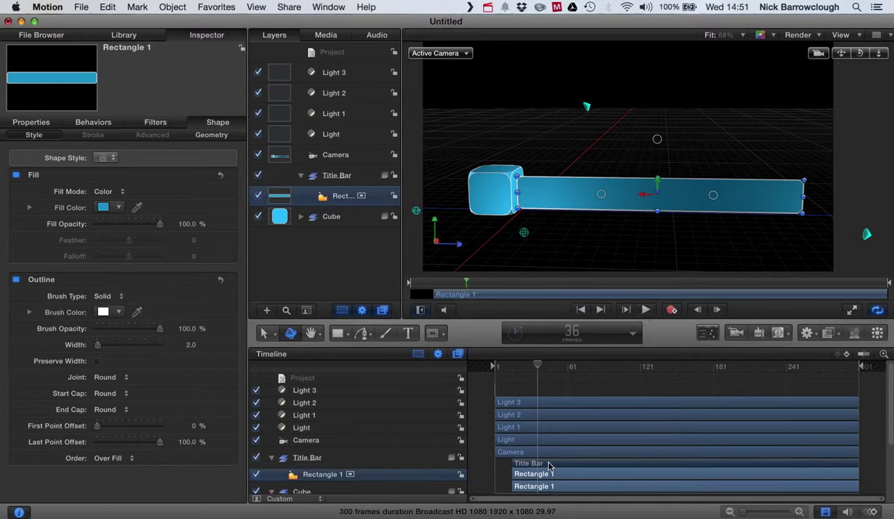
drag(560, 468, 539, 465)
drag(534, 368, 478, 361)
Preview the animation with a couple of short playbacks
click(691, 132)
click(646, 310)
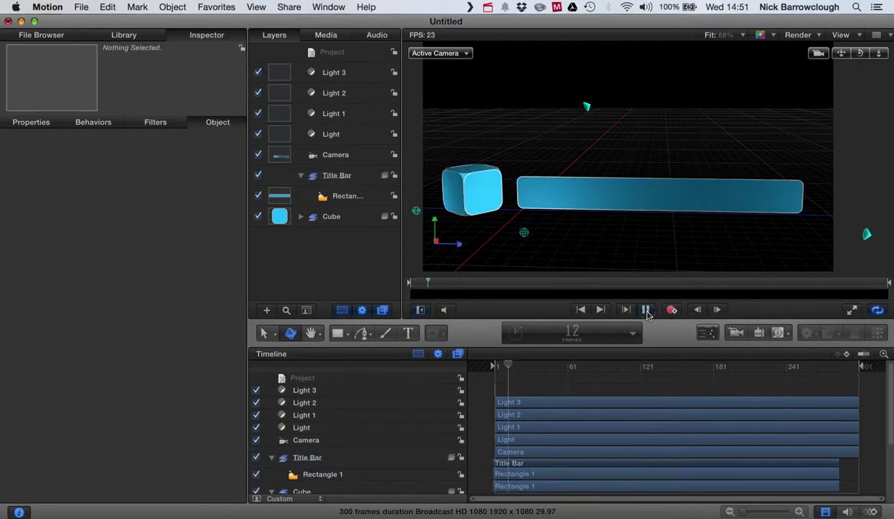
click(647, 311)
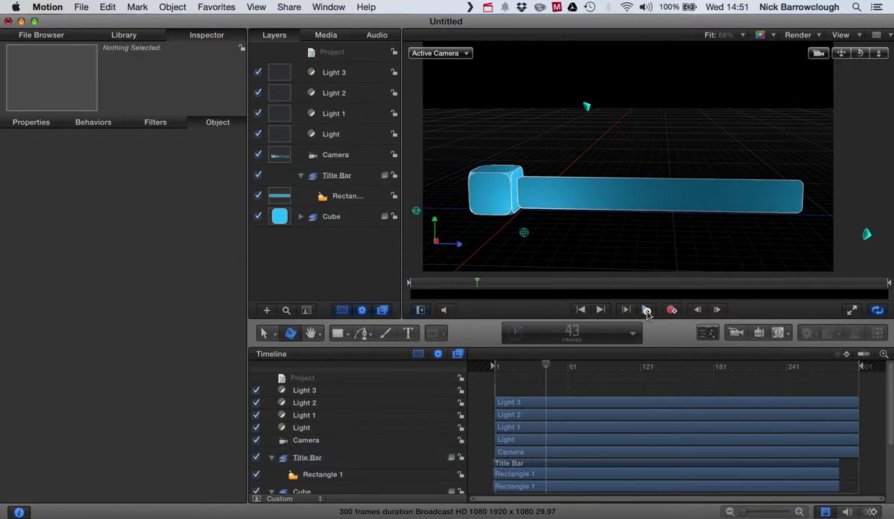
click(647, 311)
click(646, 311)
Play from the start, rewind to frame 1, and select the Rectangle 1 layer
drag(554, 365, 471, 361)
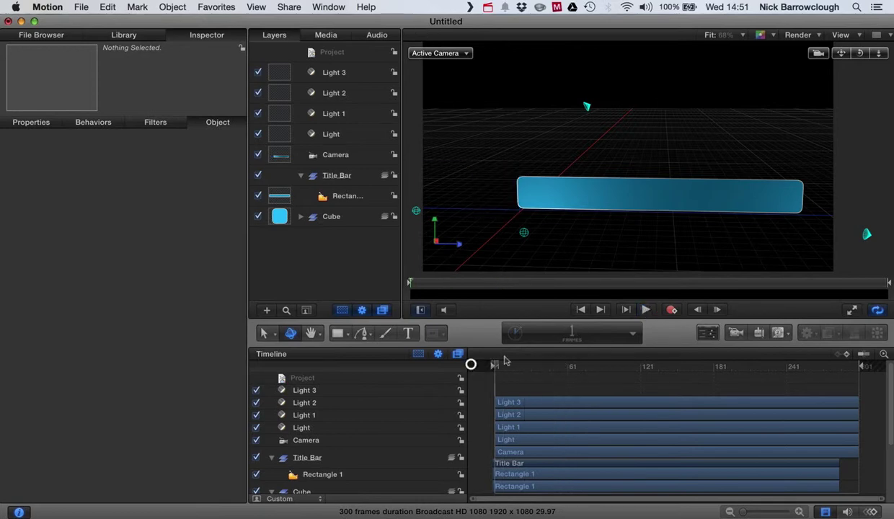
click(646, 311)
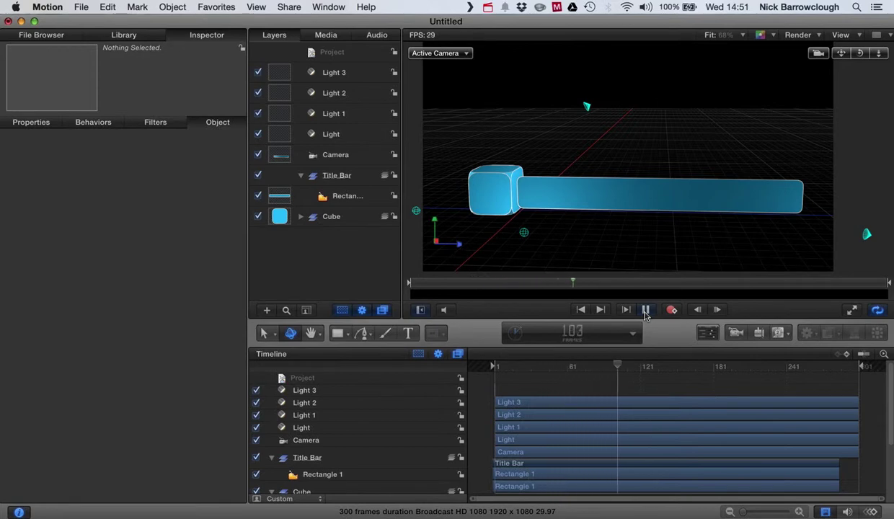
click(646, 311)
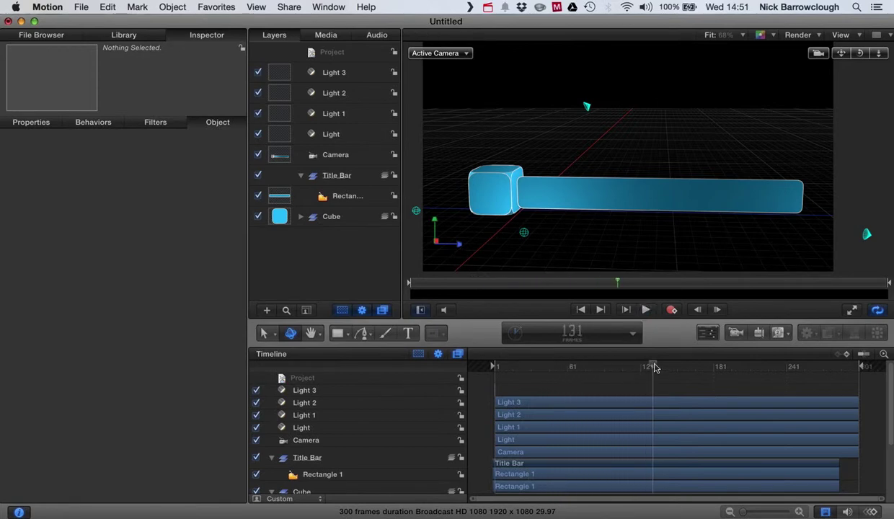
drag(655, 368, 490, 359)
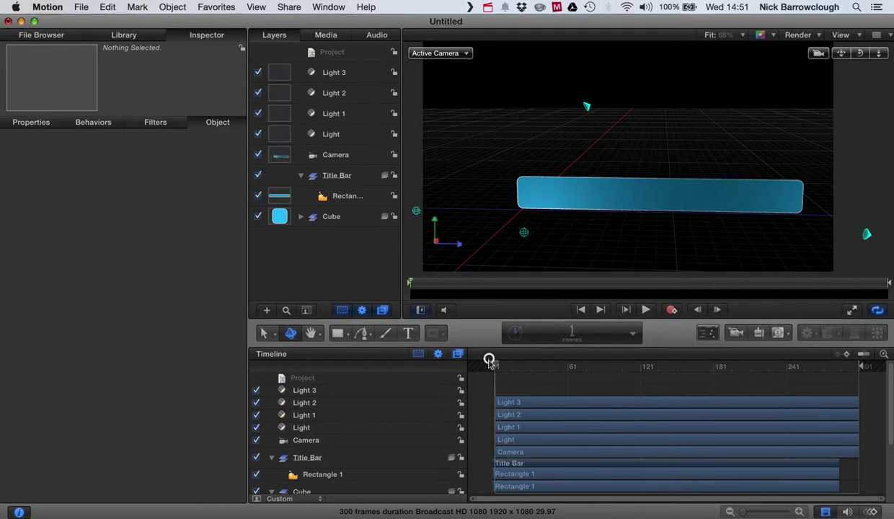
click(531, 476)
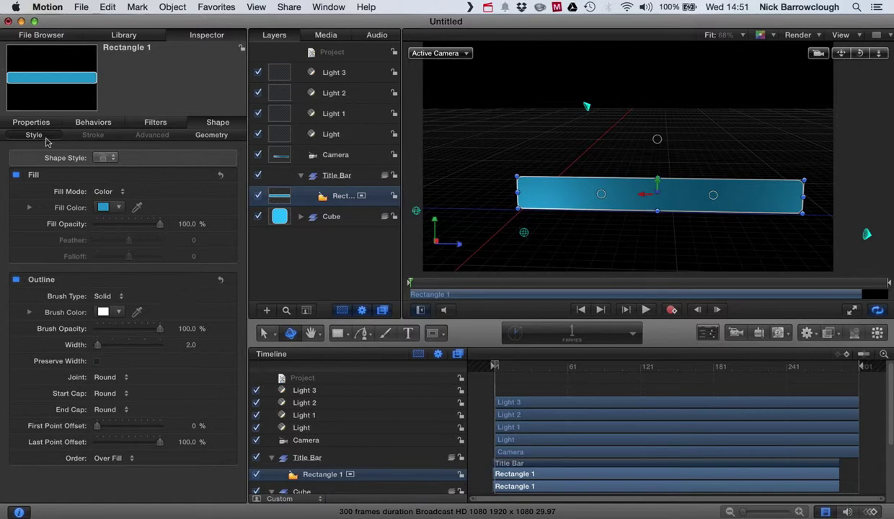
Enable Crop on Rectangle 1 and keyframe a full left crop of 1348 at frame 1
click(31, 123)
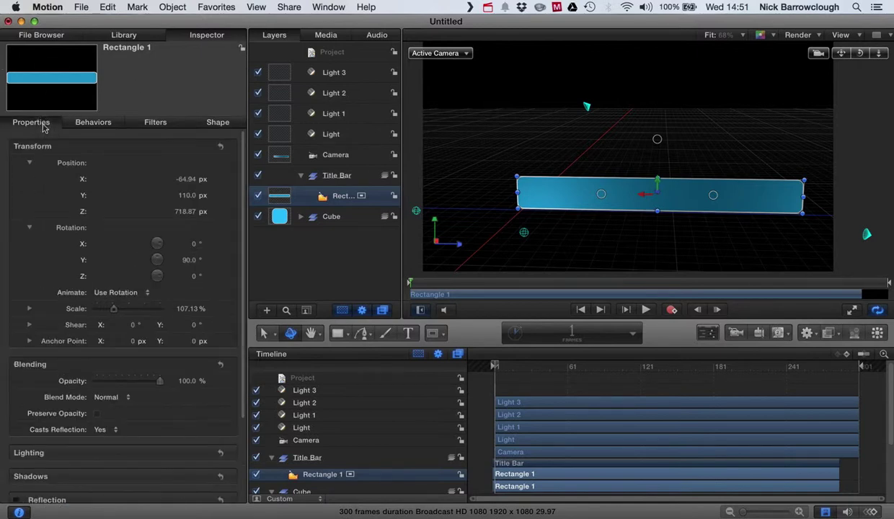
scroll(90, 313, down, 5)
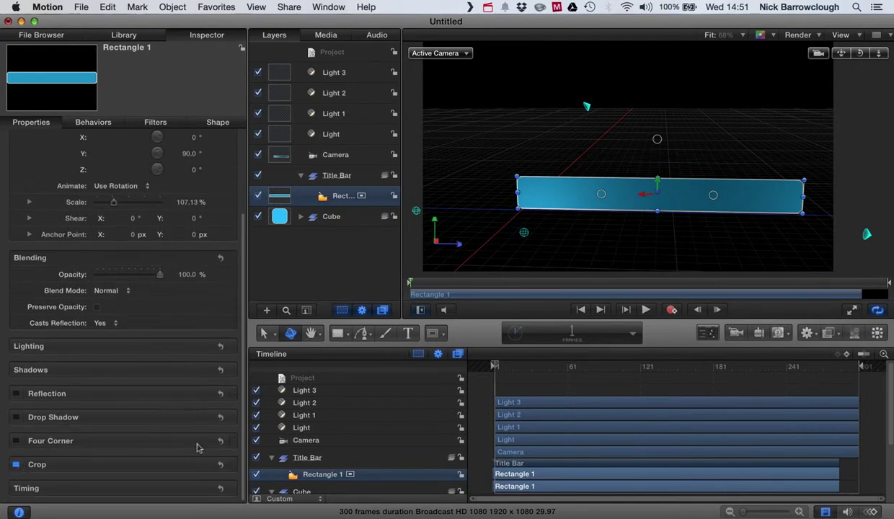
click(201, 465)
scroll(202, 470, down, 3)
drag(96, 436, 183, 416)
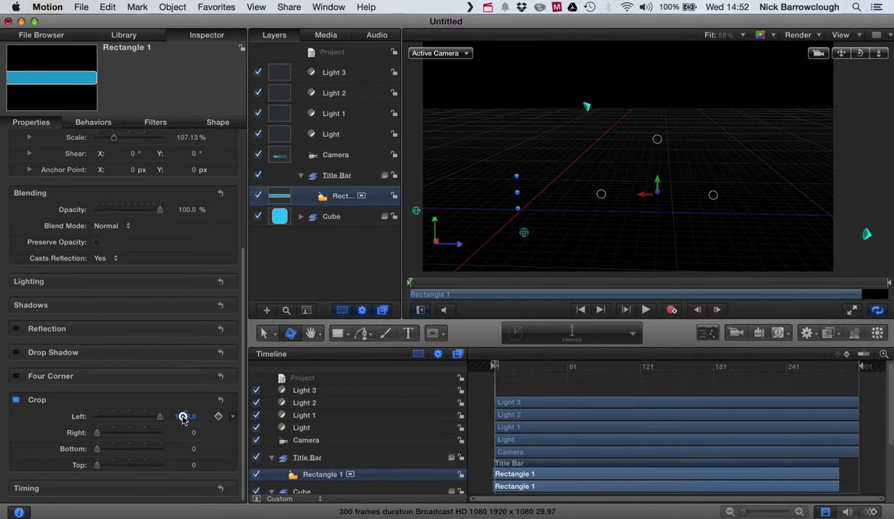
drag(183, 420, 183, 421)
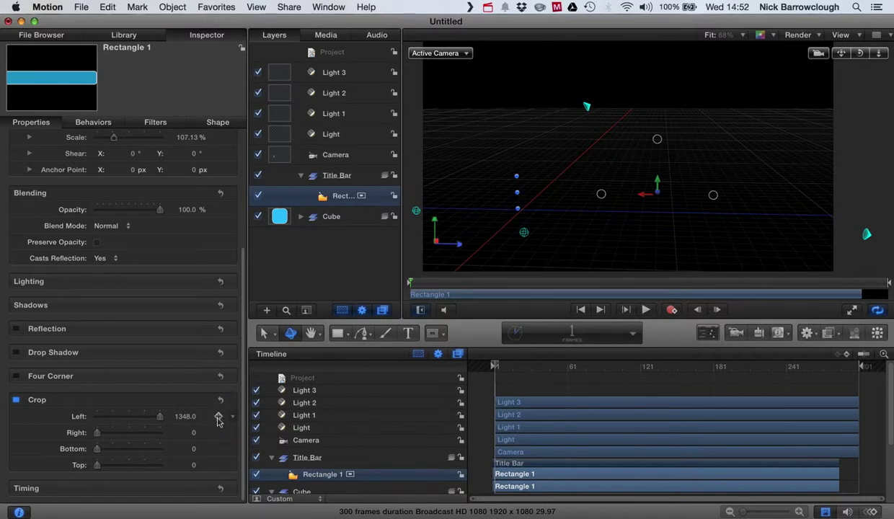
click(217, 418)
Hold the 1348 left crop with a keyframe at frame 15, then set Left to 0 at frame 35
drag(495, 366, 512, 366)
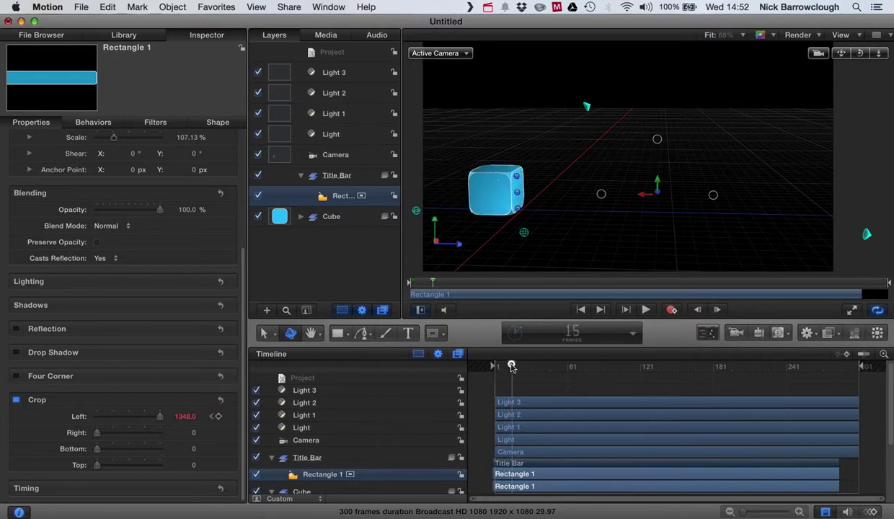
click(218, 417)
drag(512, 367, 529, 366)
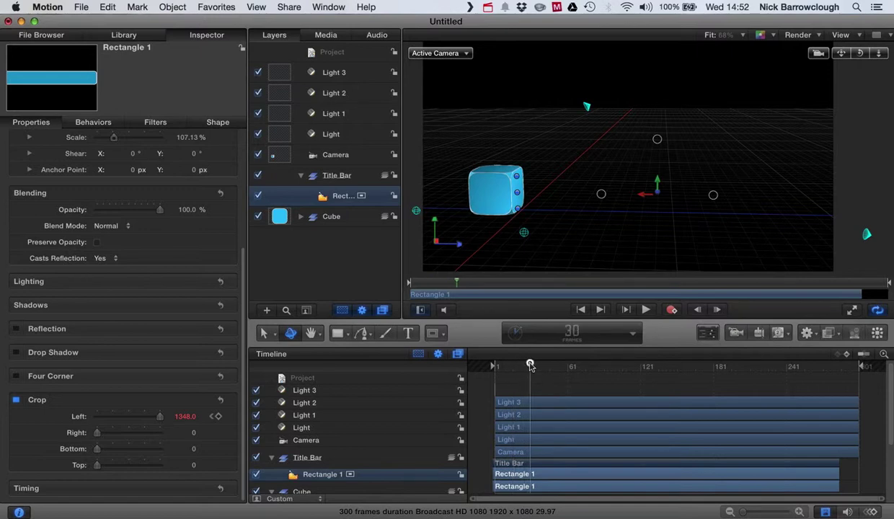
drag(530, 365, 536, 367)
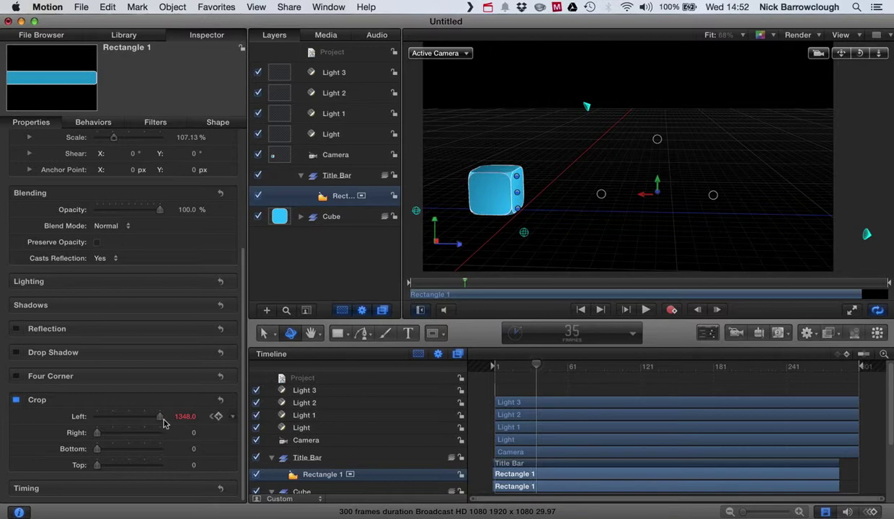
drag(160, 421, 78, 411)
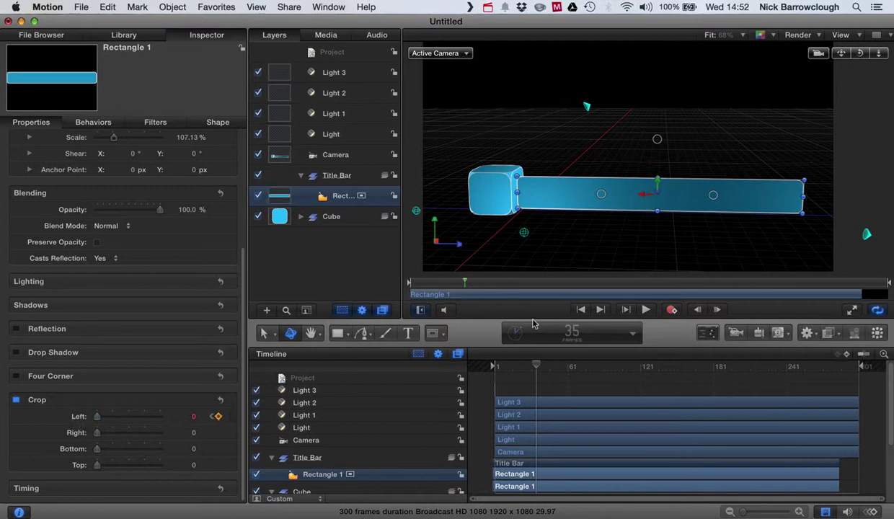
drag(536, 366, 483, 366)
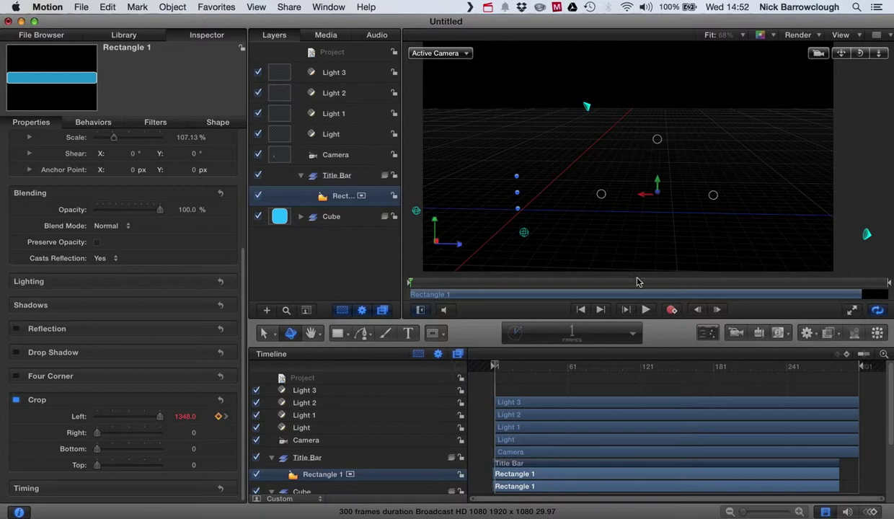
click(773, 234)
click(646, 310)
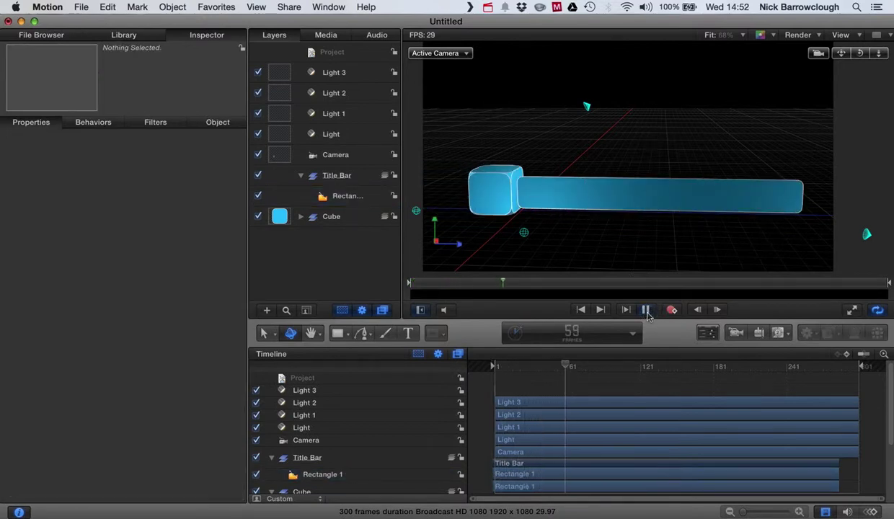
click(645, 309)
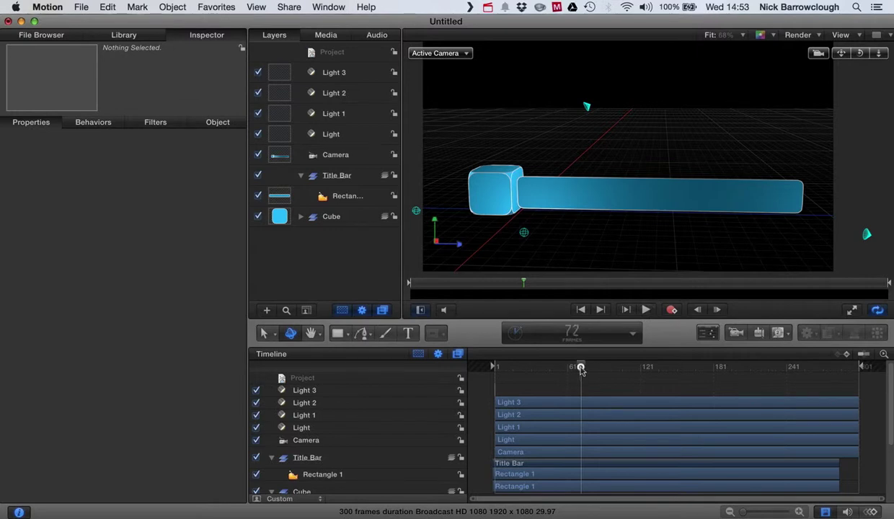
drag(579, 367, 433, 353)
click(645, 309)
click(646, 310)
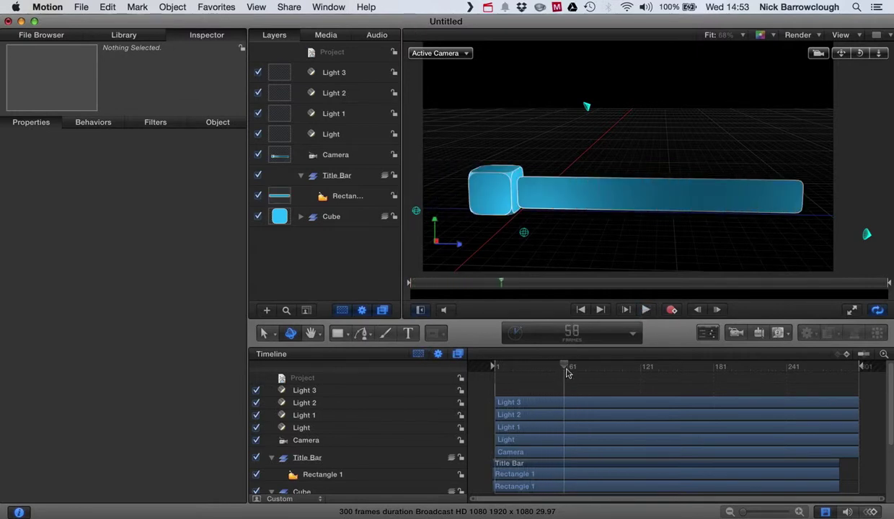
drag(564, 366, 439, 359)
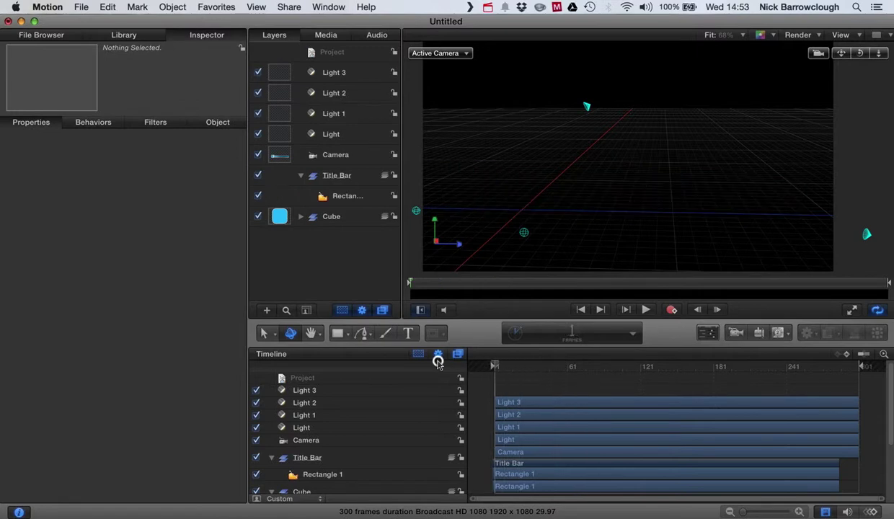
click(645, 309)
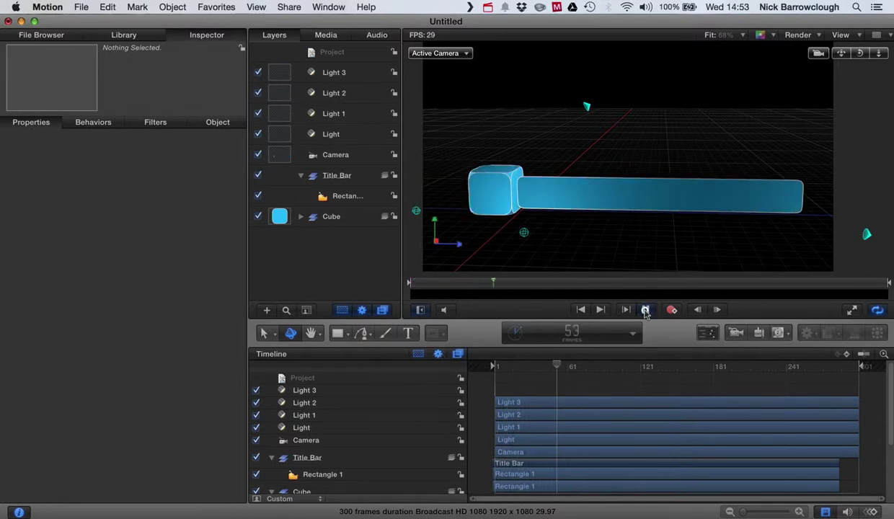
click(646, 309)
drag(542, 360, 561, 362)
click(767, 192)
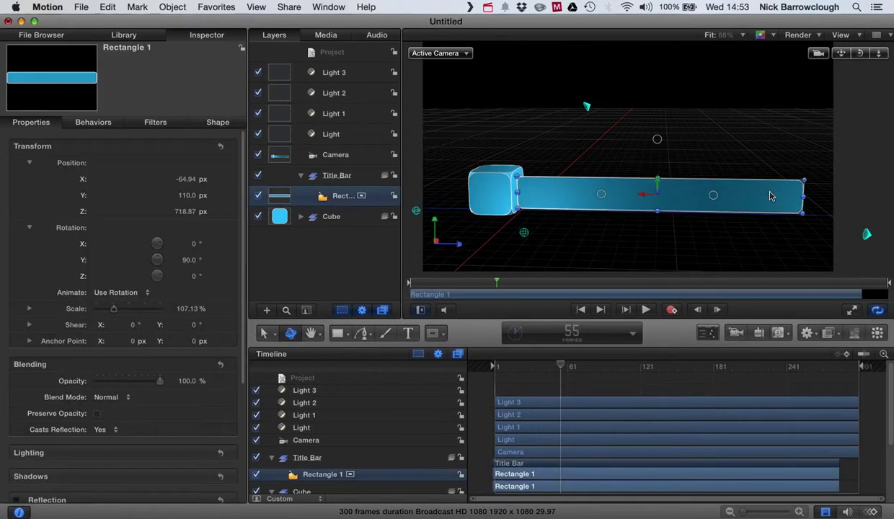
click(751, 225)
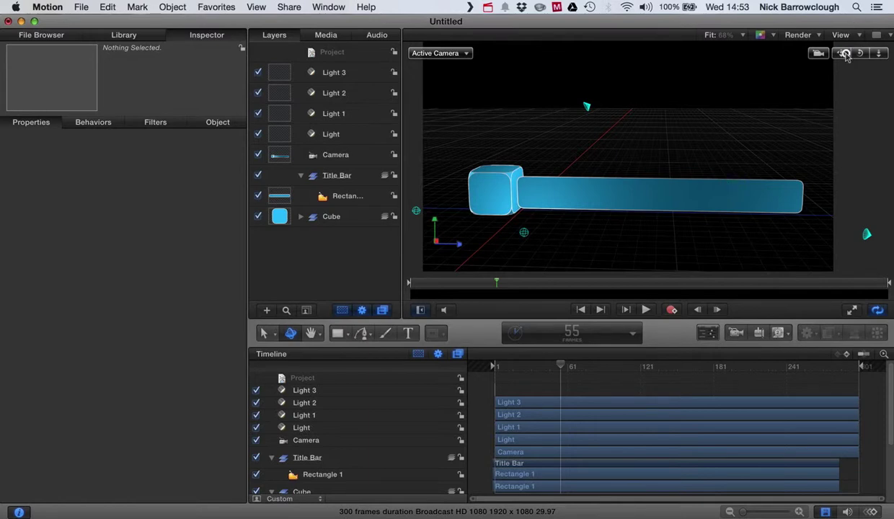
Pan the viewer so the scene sits lower, then replay and scrub the bar growing from the cube
drag(846, 56, 841, 101)
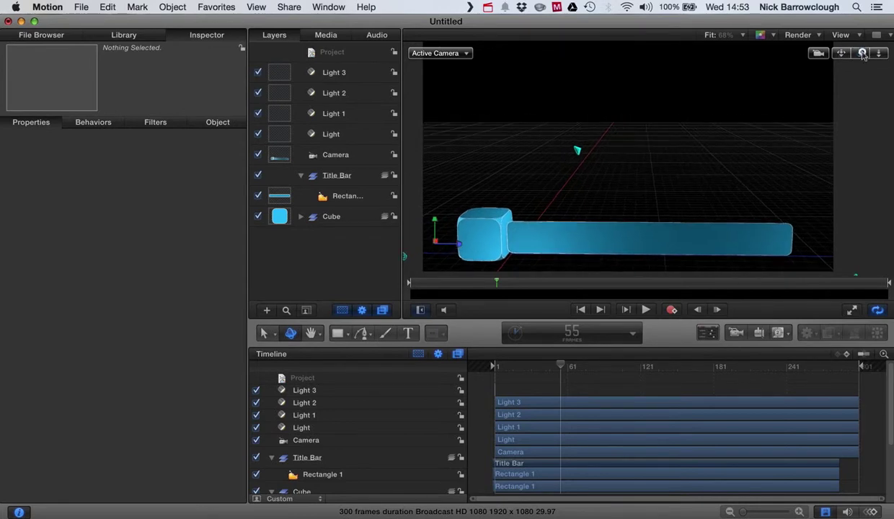
drag(561, 366, 460, 363)
click(645, 309)
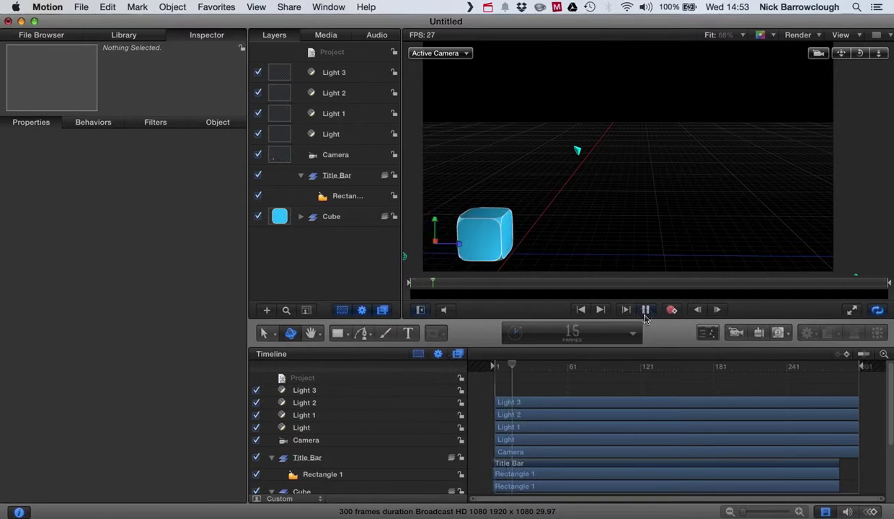
click(645, 316)
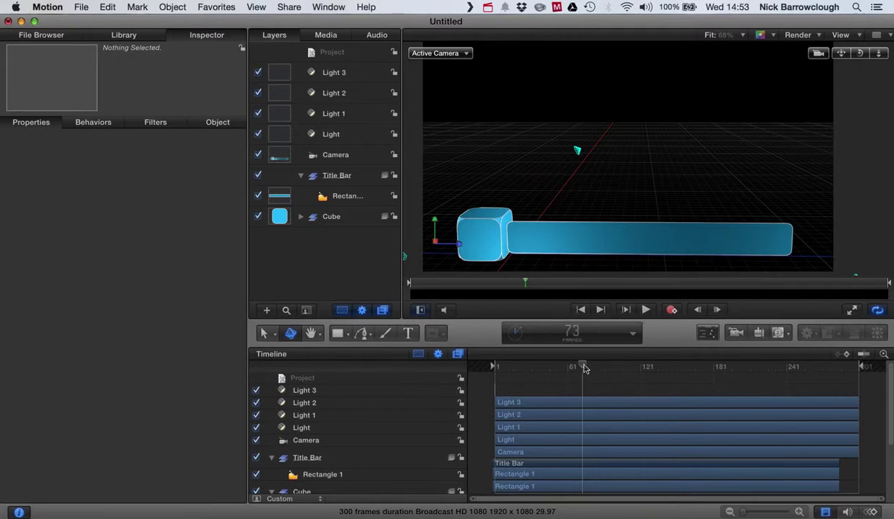
drag(581, 366, 557, 367)
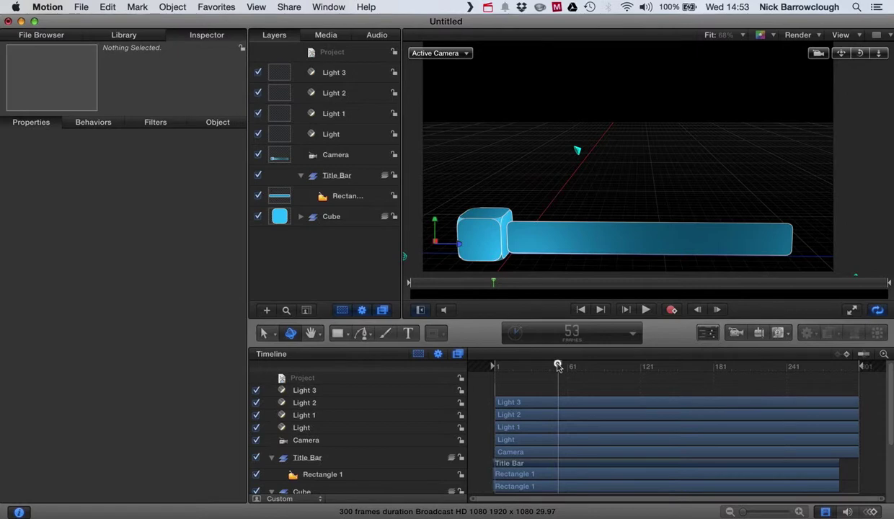
drag(557, 367, 475, 371)
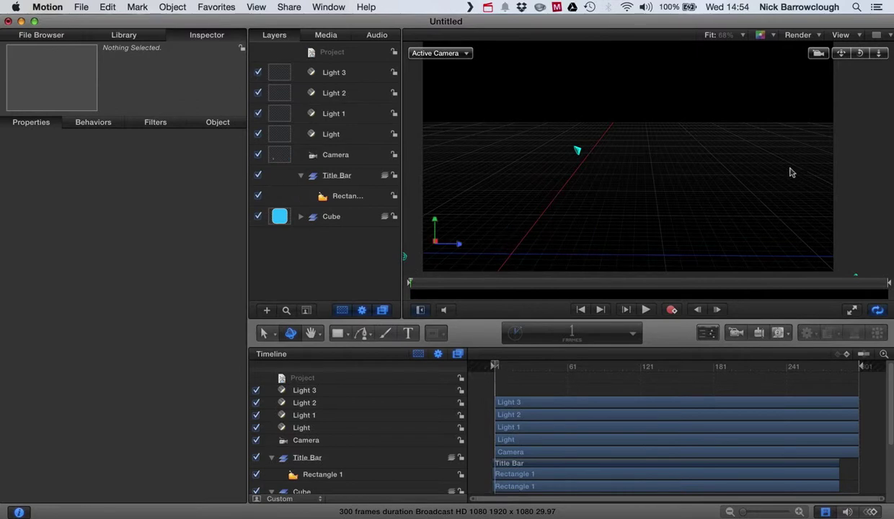